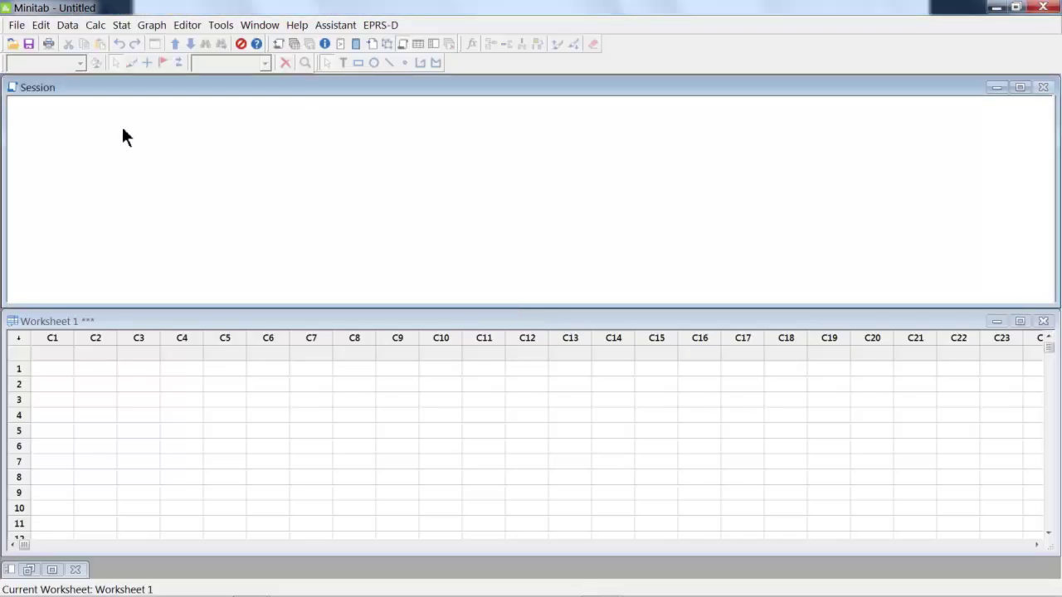
- Open the worksheet 'V3 C26, EXAM 26-01, SINGLE FACTOR ANOVA 2-2-11rh.MTW' from the Datasets folder
click(12, 44)
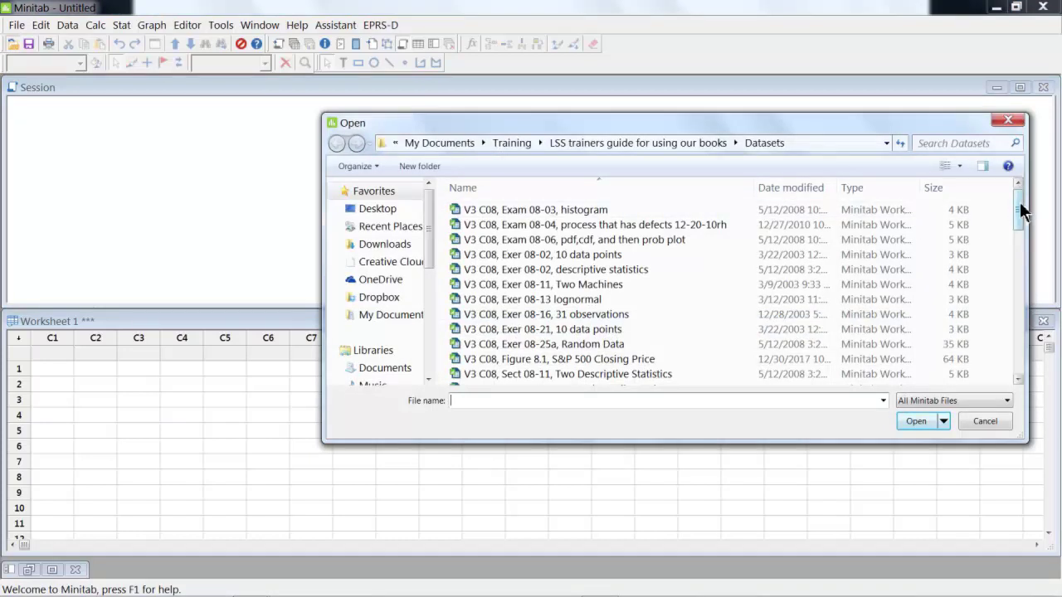
drag(1022, 200, 1027, 360)
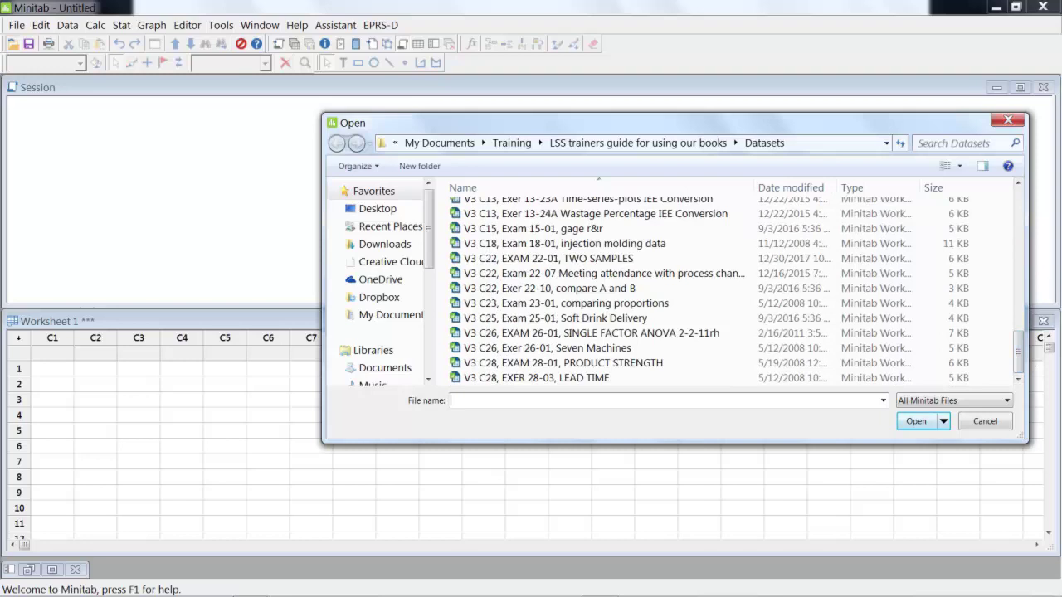
click(590, 332)
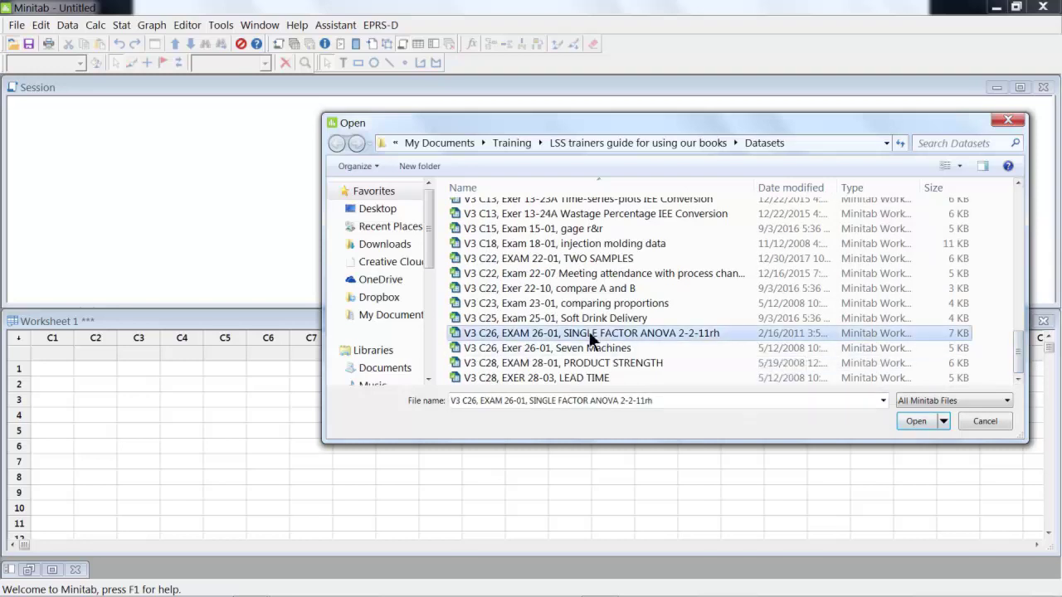
click(916, 421)
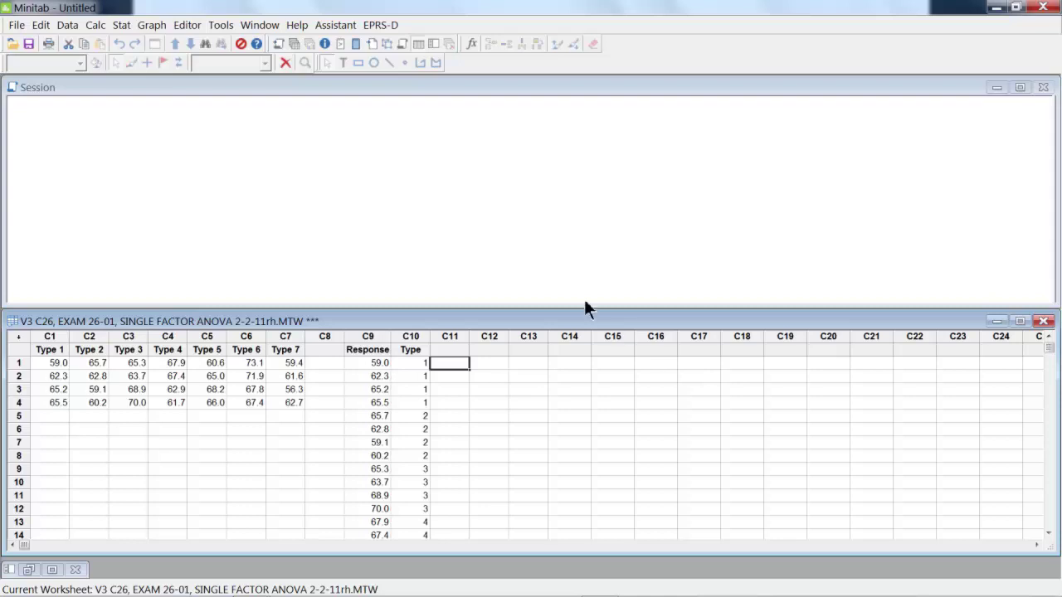
- Start a One-Way ANOVA with Response as the response and Type as the factor
click(113, 24)
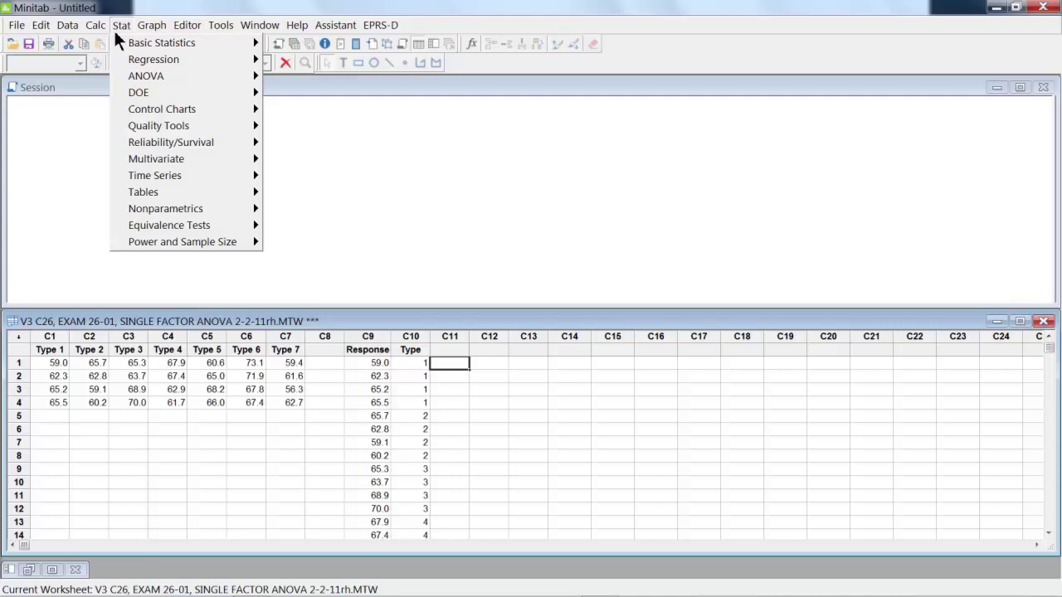
mouse_move(136, 74)
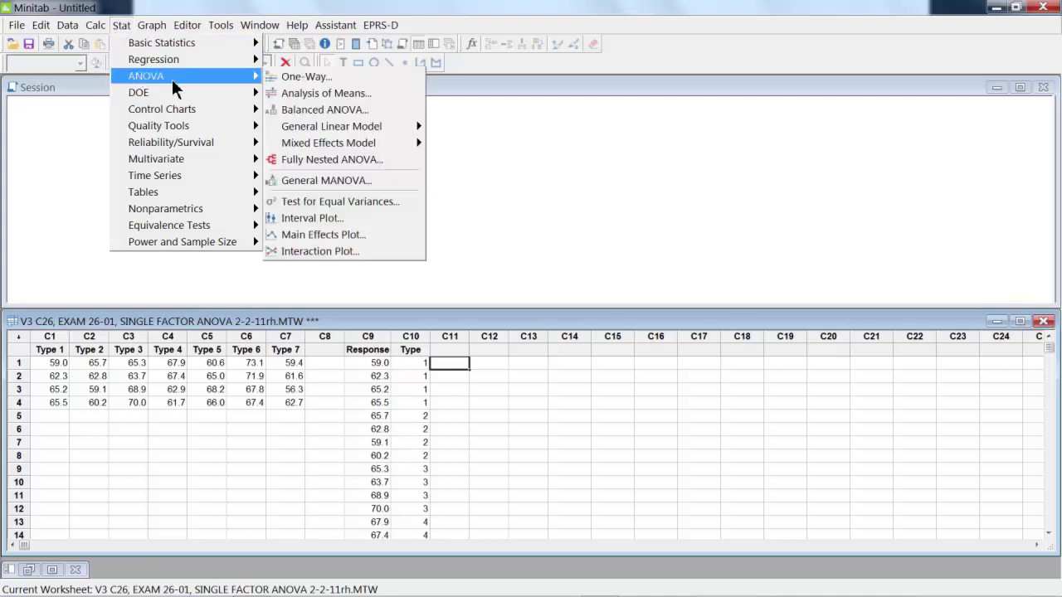
click(289, 79)
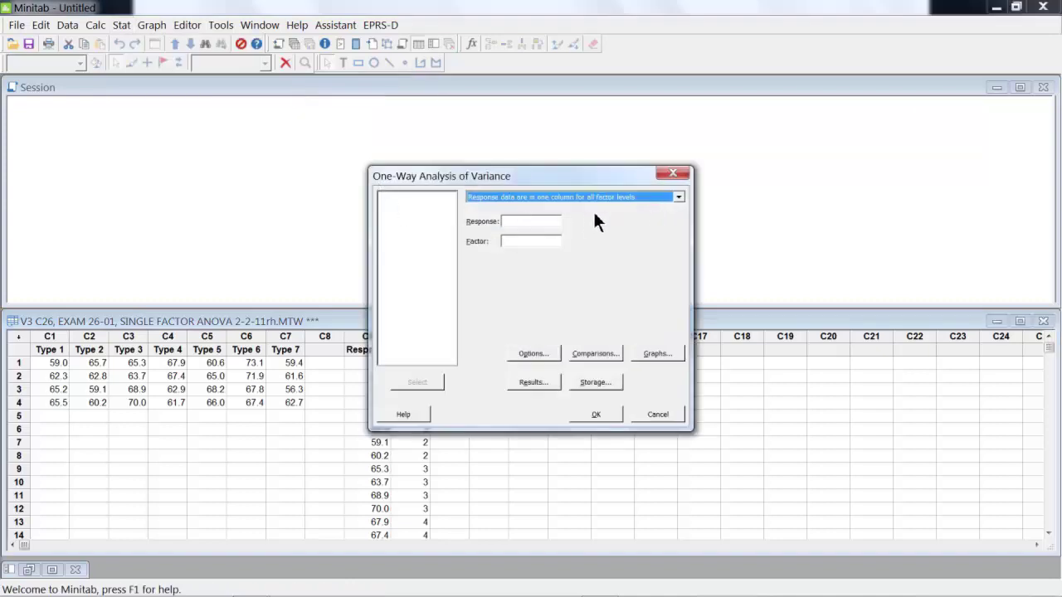
click(536, 222)
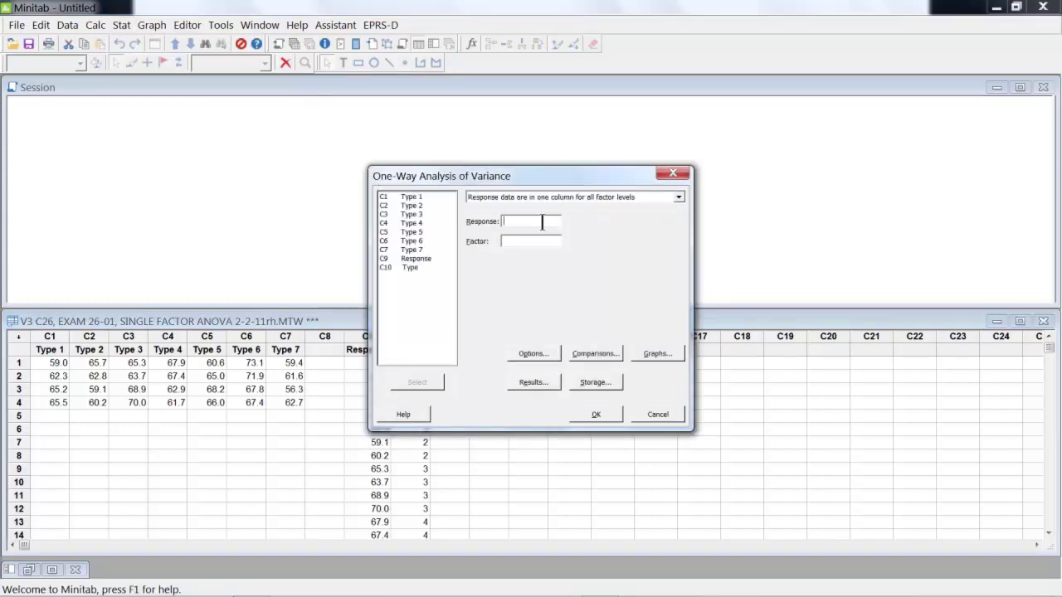
double_click(416, 258)
double_click(410, 267)
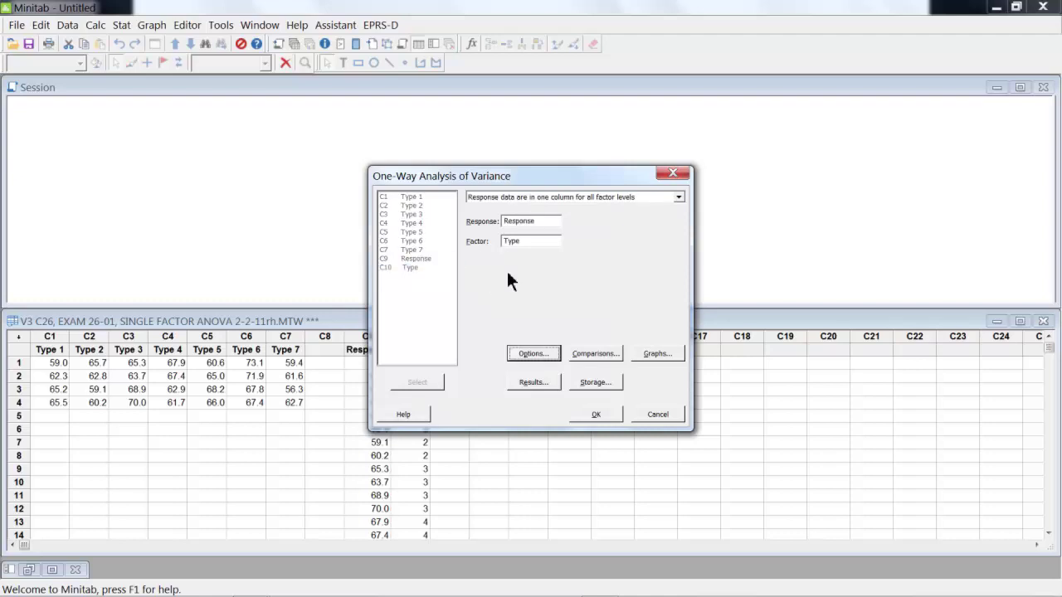
- Keep the default results and request Four in one residual plots
click(533, 382)
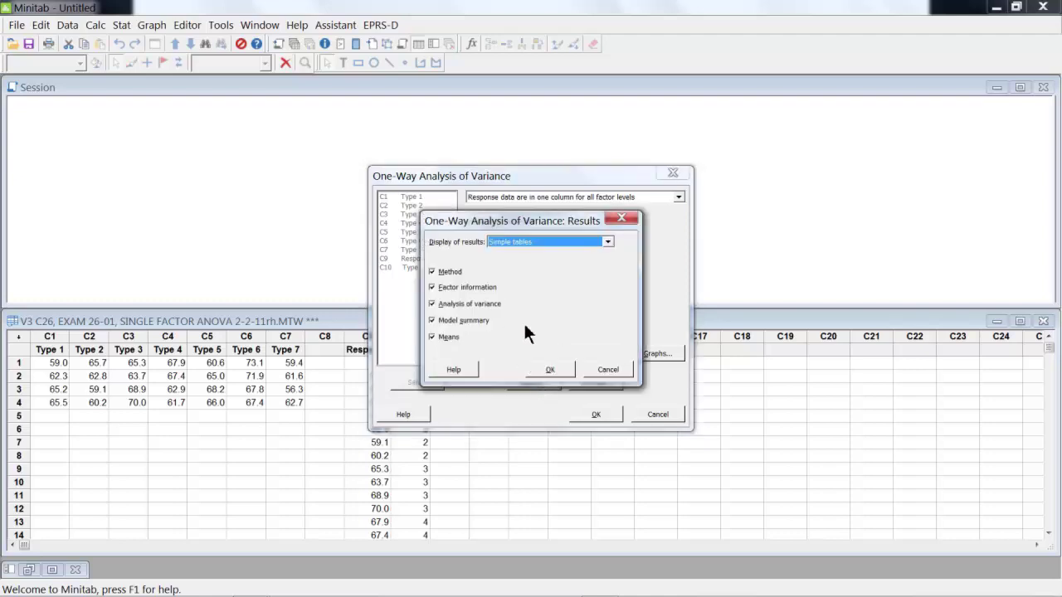
click(603, 370)
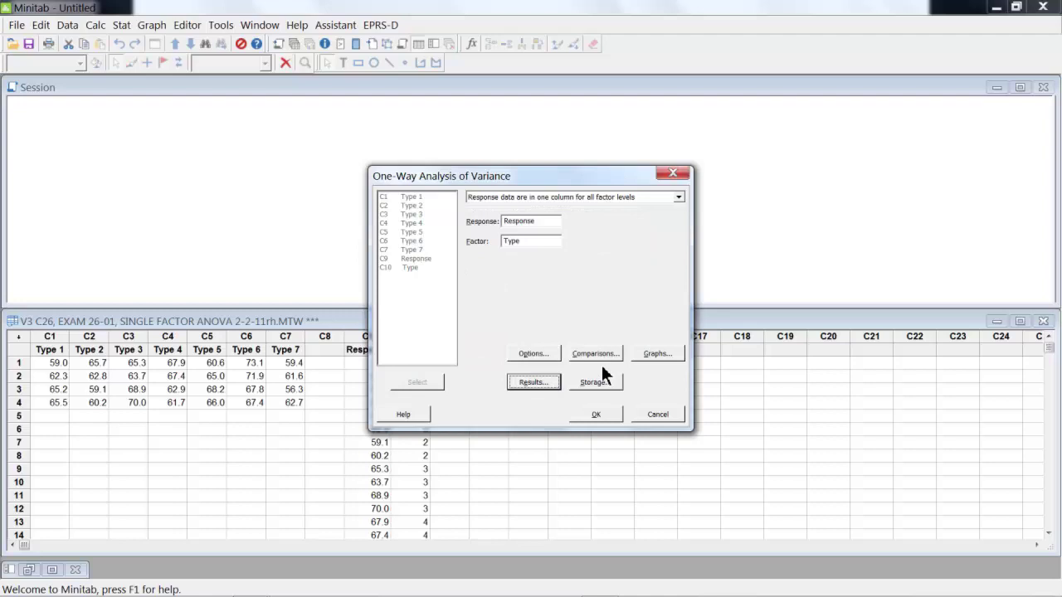
click(643, 352)
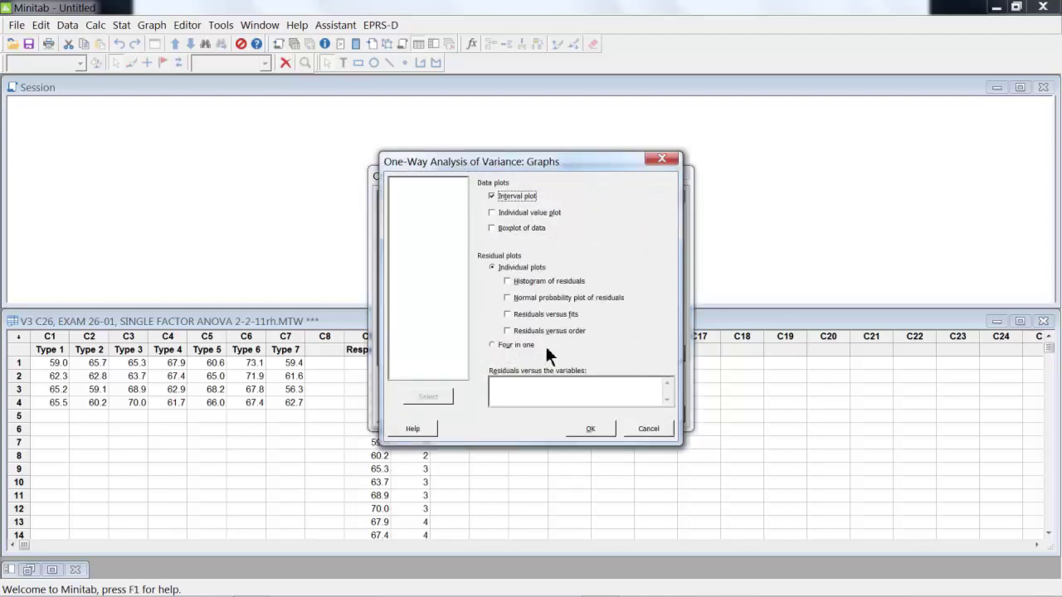
click(492, 344)
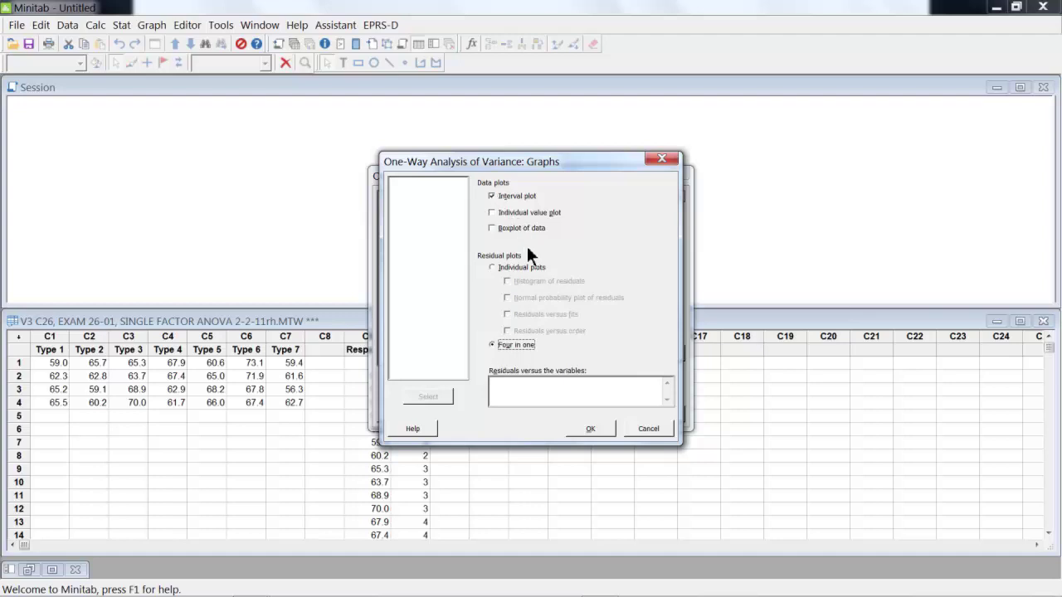
click(599, 425)
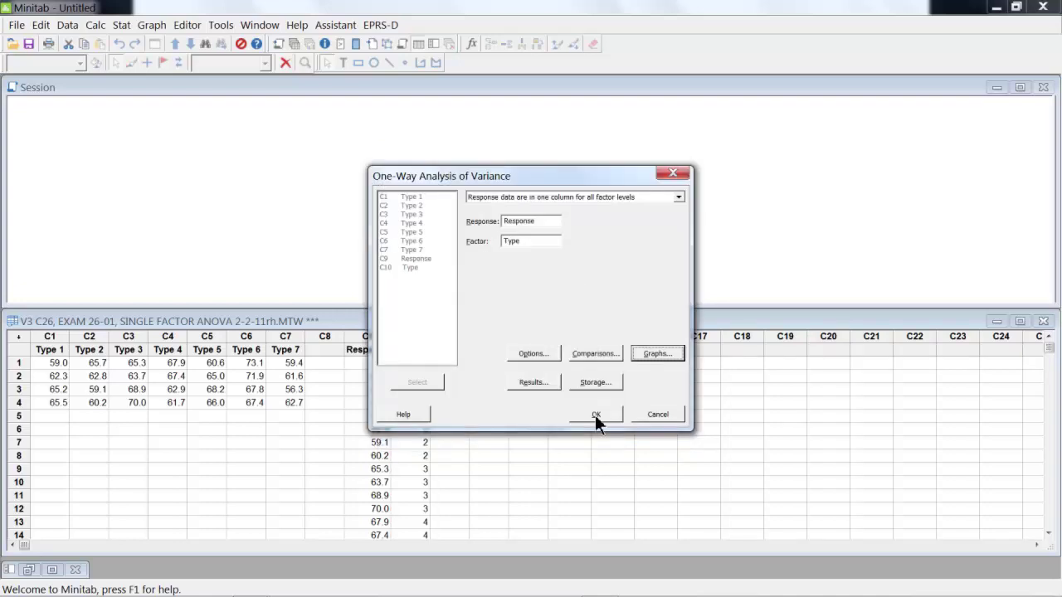
- Run the one-way ANOVA (F-Value 4.92, P-Value 0.003) and move the plots aside to view the session output
click(595, 415)
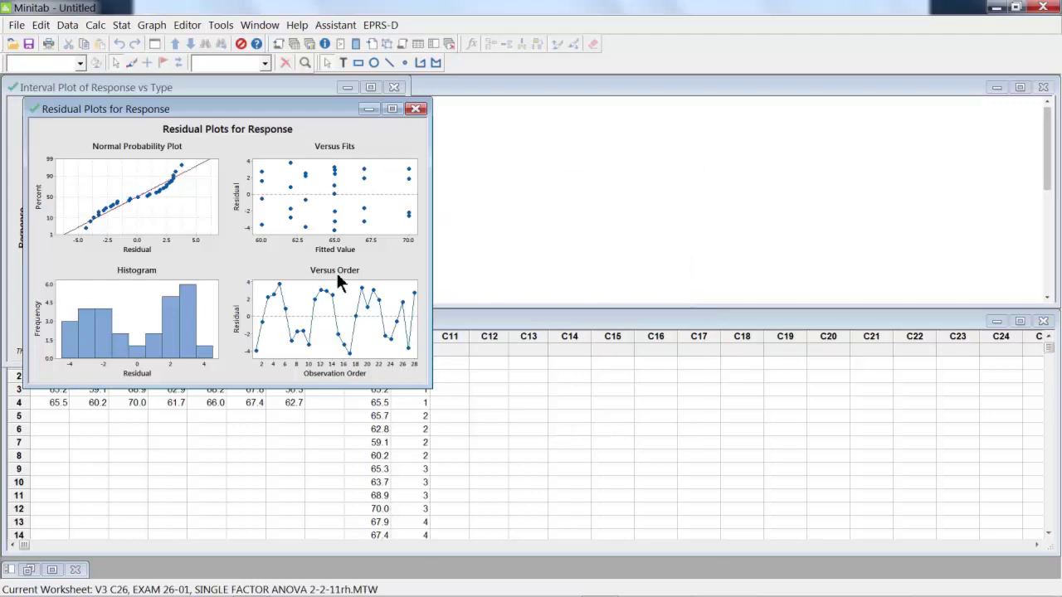
drag(226, 112, 648, 116)
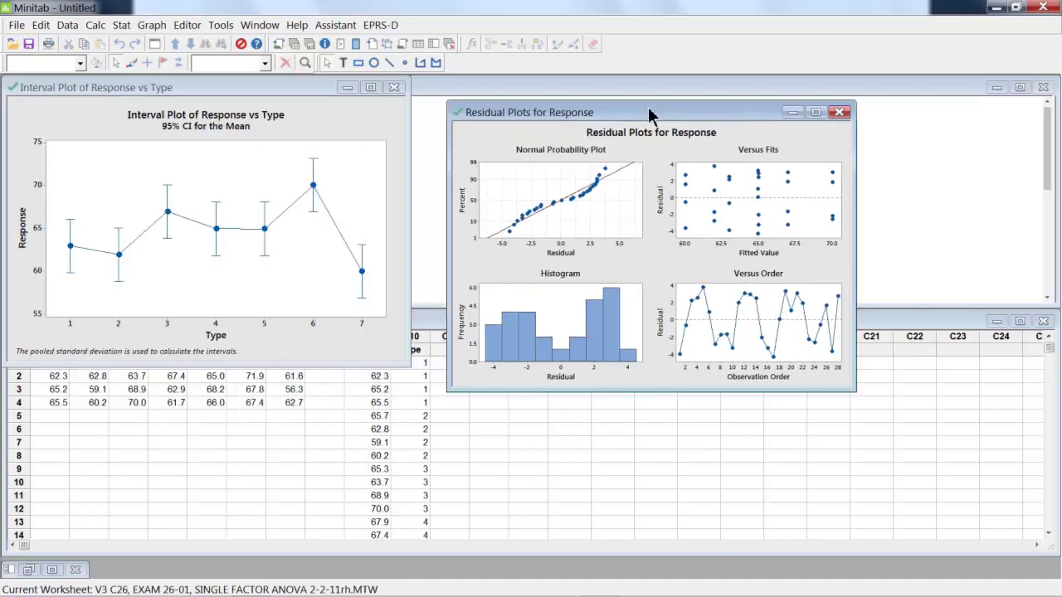
drag(255, 94, 756, 320)
click(226, 197)
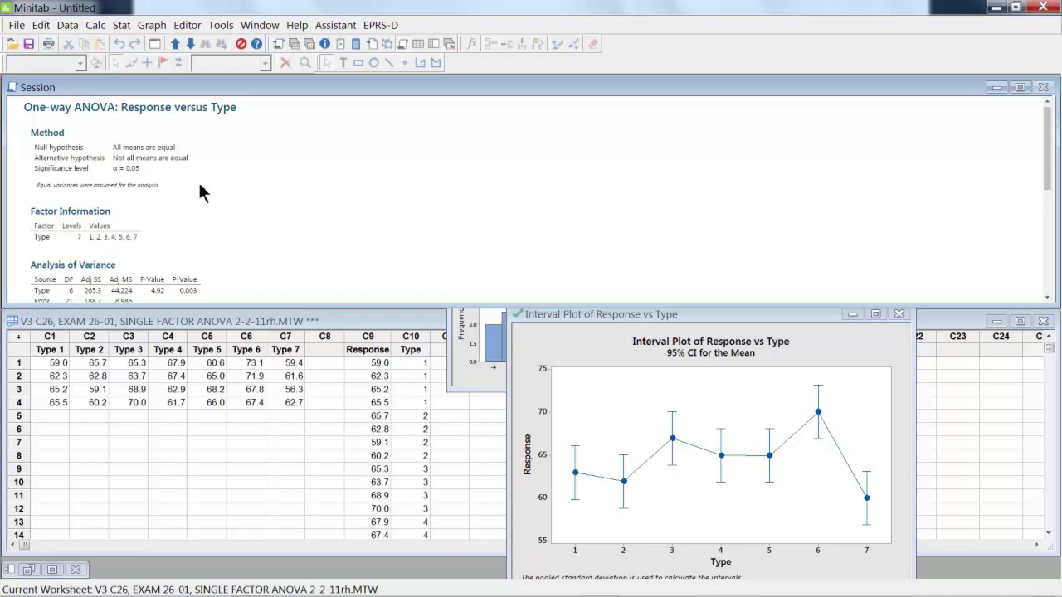
scroll(202, 193, down, 2)
scroll(202, 193, down, 2)
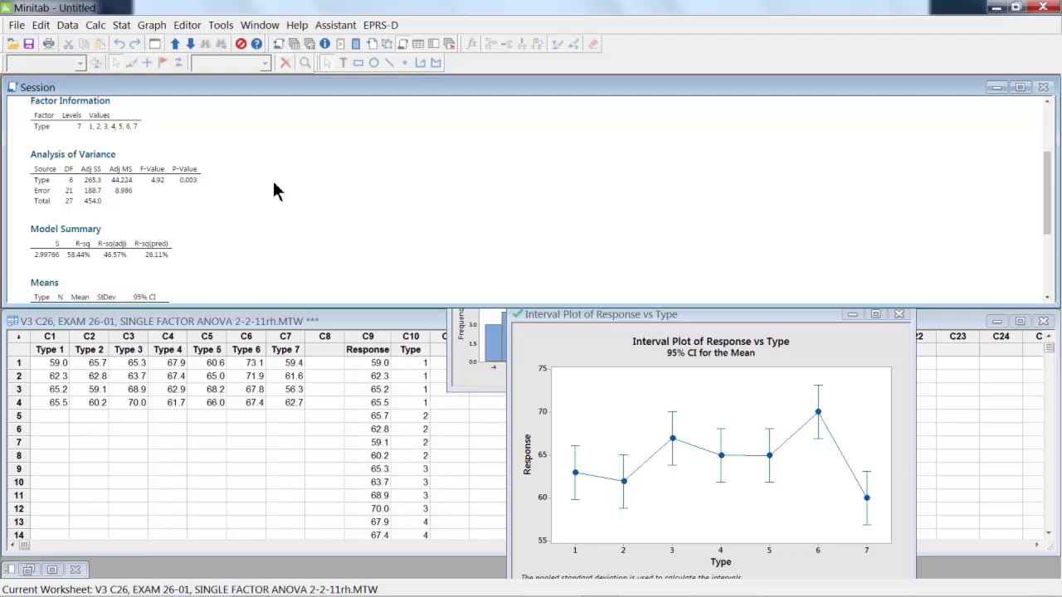
scroll(275, 191, down, 4)
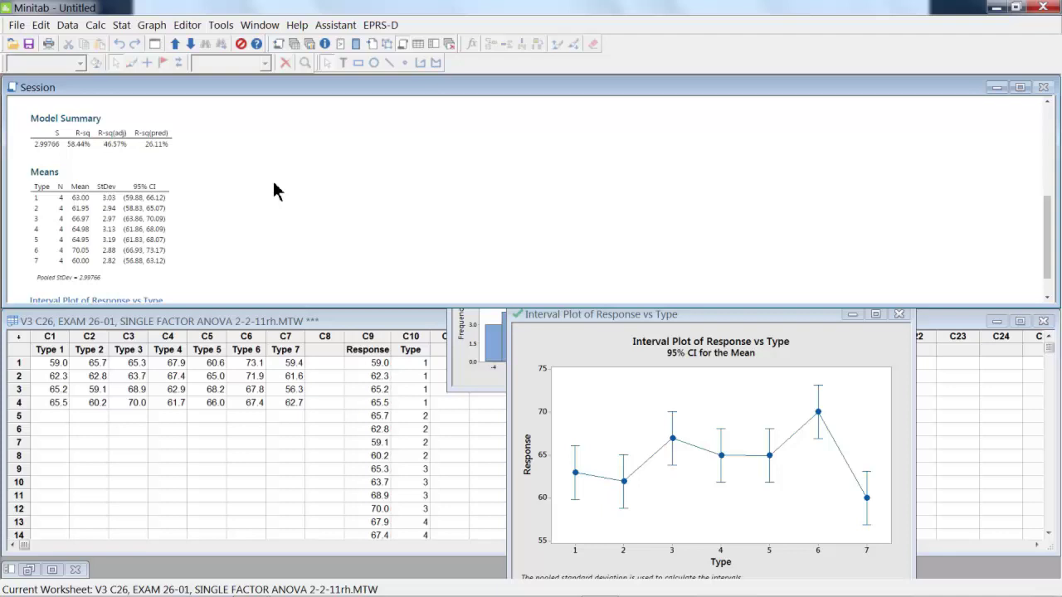
scroll(274, 183, down, 2)
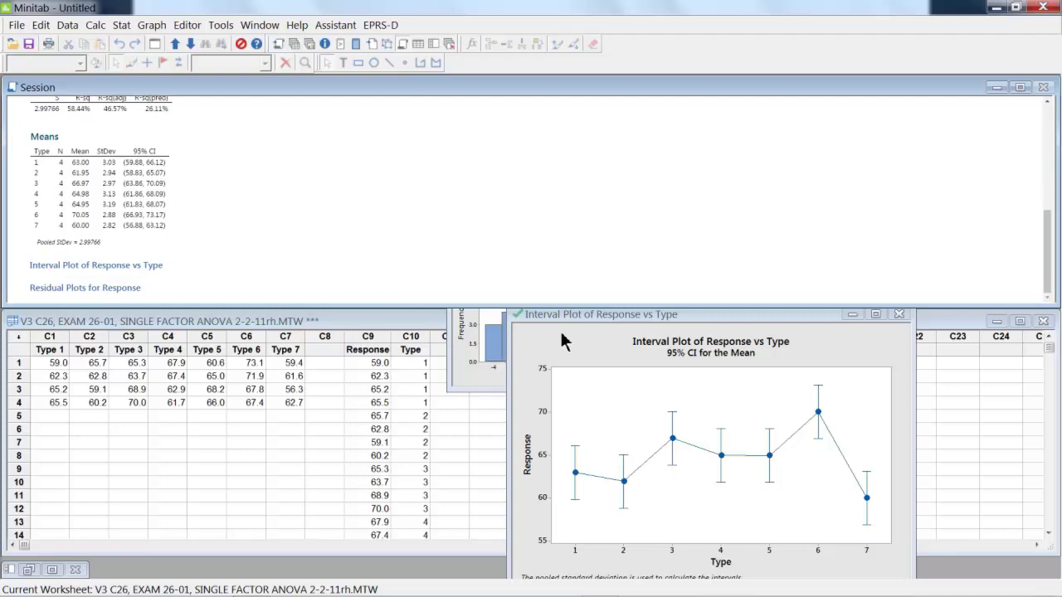
- Place the Interval Plot at the upper left and bring the Residual Plots window forward
drag(561, 312, 57, 120)
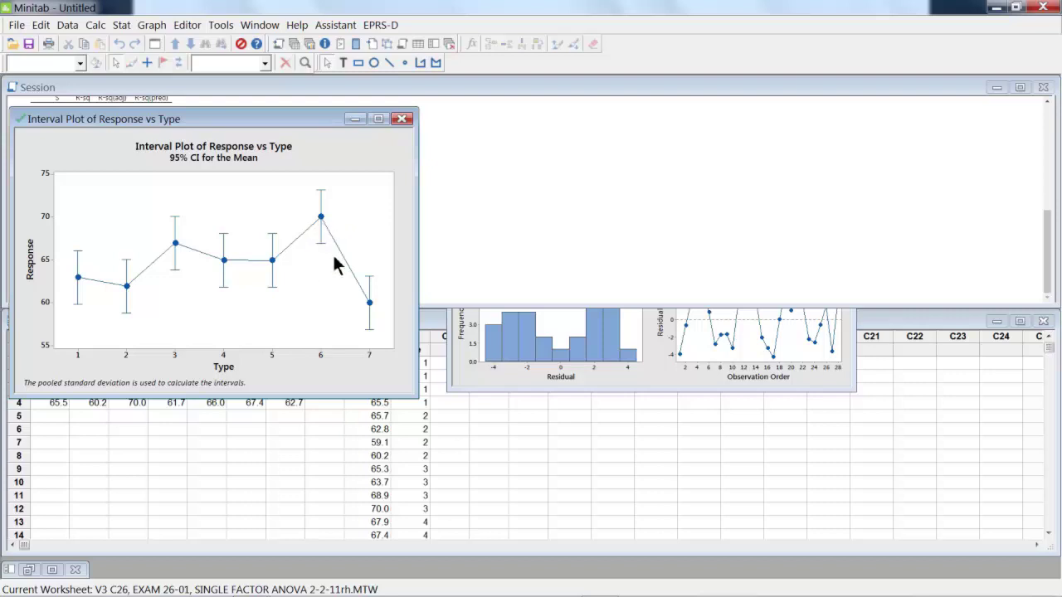
mouse_move(371, 310)
click(462, 348)
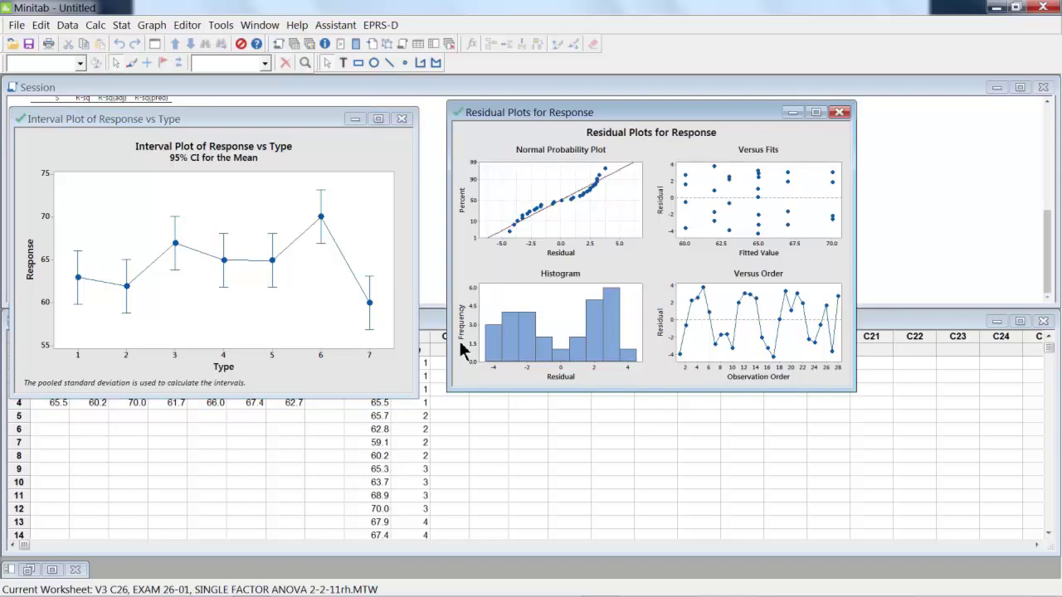
- From the worksheet, reopen the One-Way ANOVA dialog for another analysis
click(455, 408)
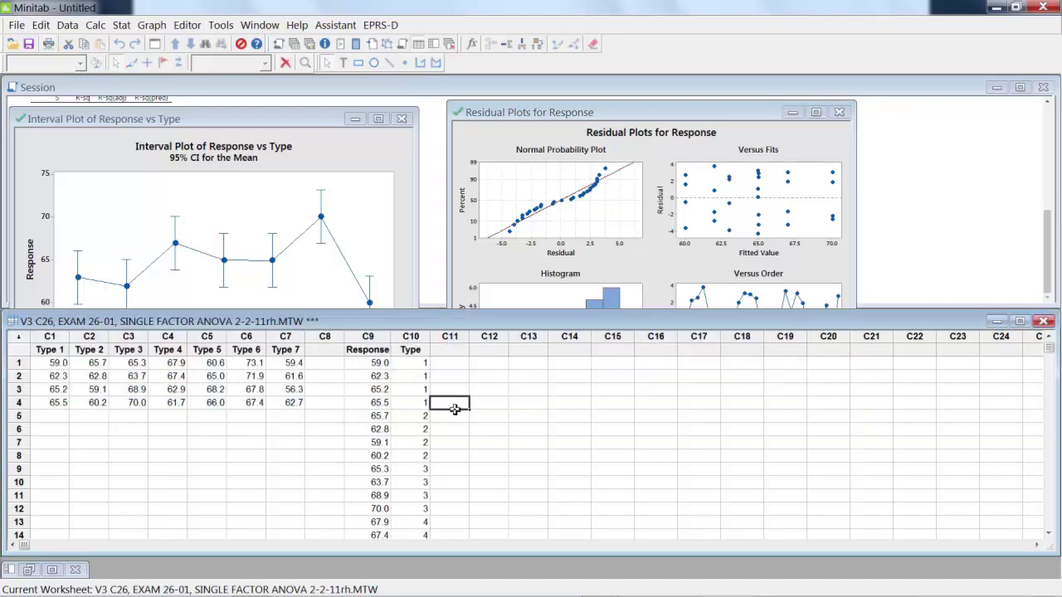
click(121, 26)
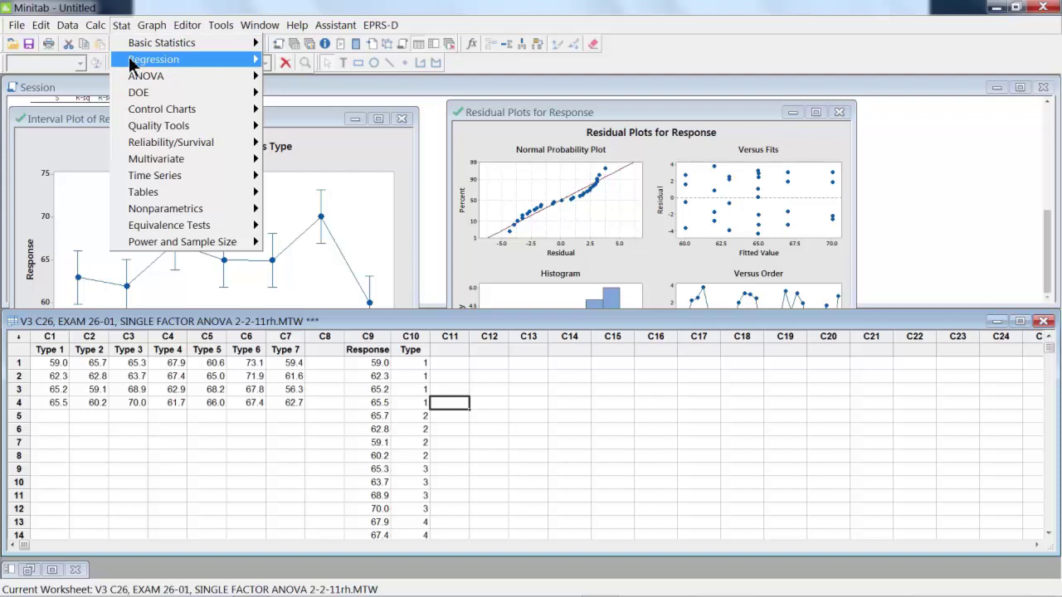
mouse_move(171, 78)
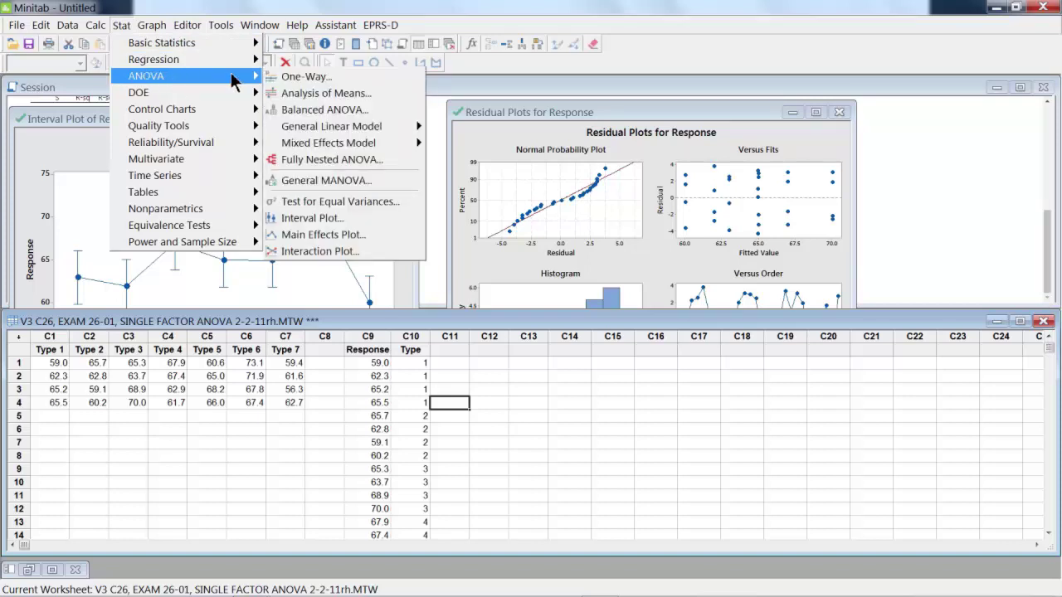
click(305, 78)
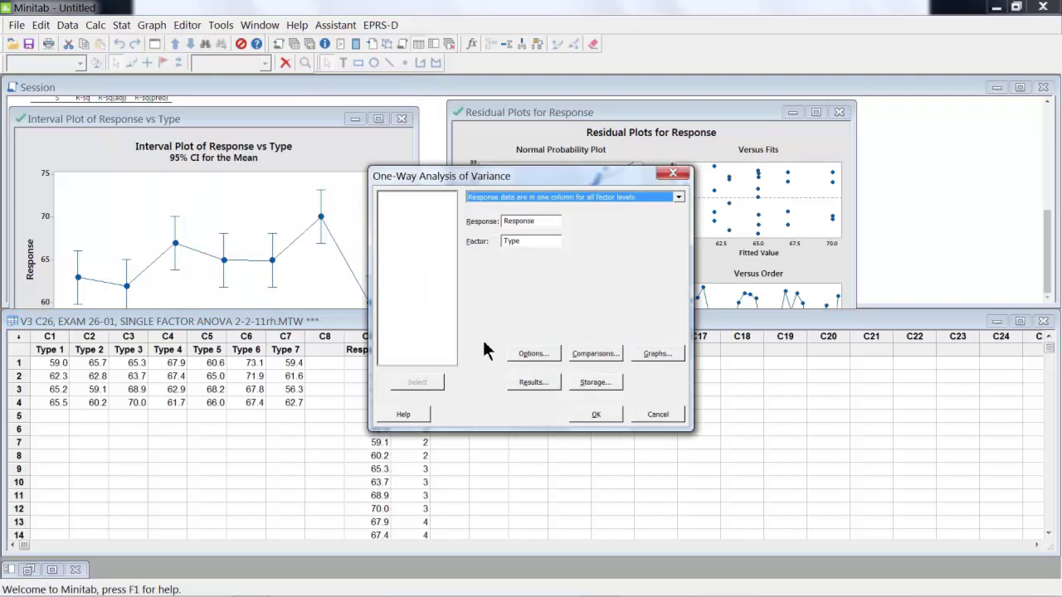
- Add Tukey pairwise comparisons and rerun the ANOVA of Response by Type
click(579, 352)
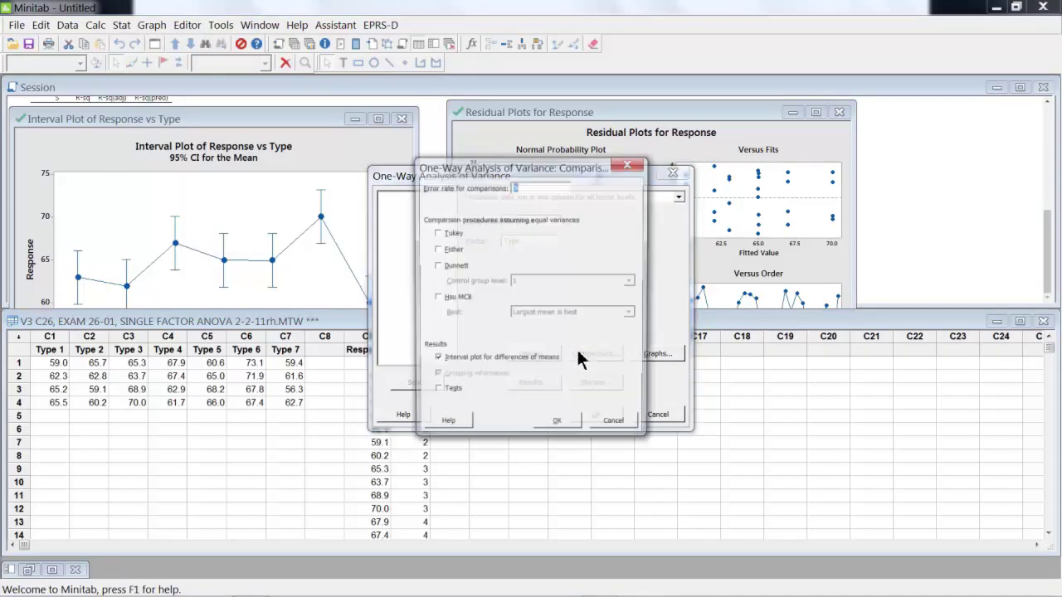
click(444, 234)
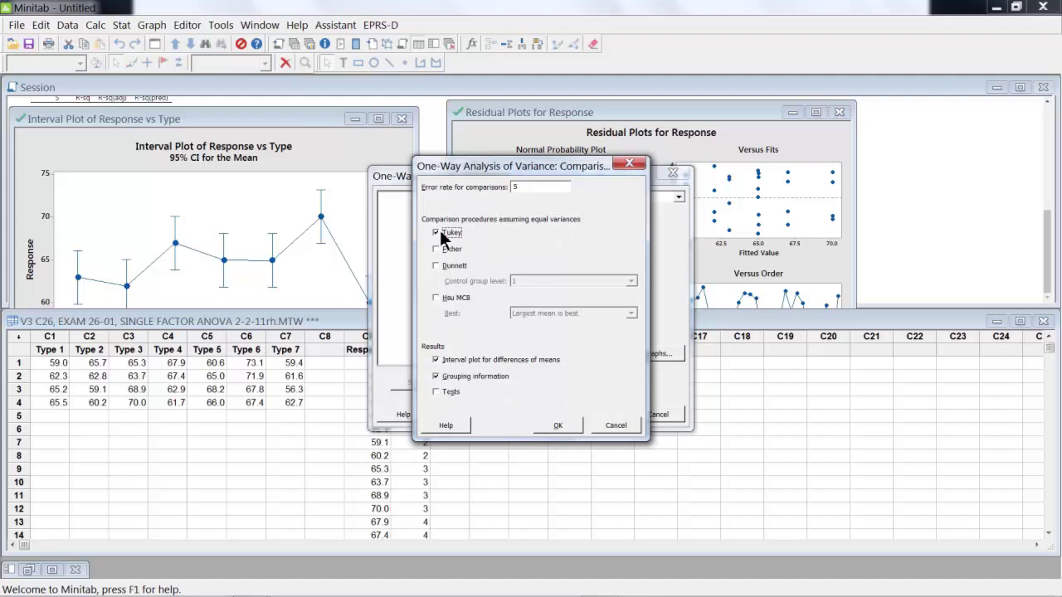
click(570, 428)
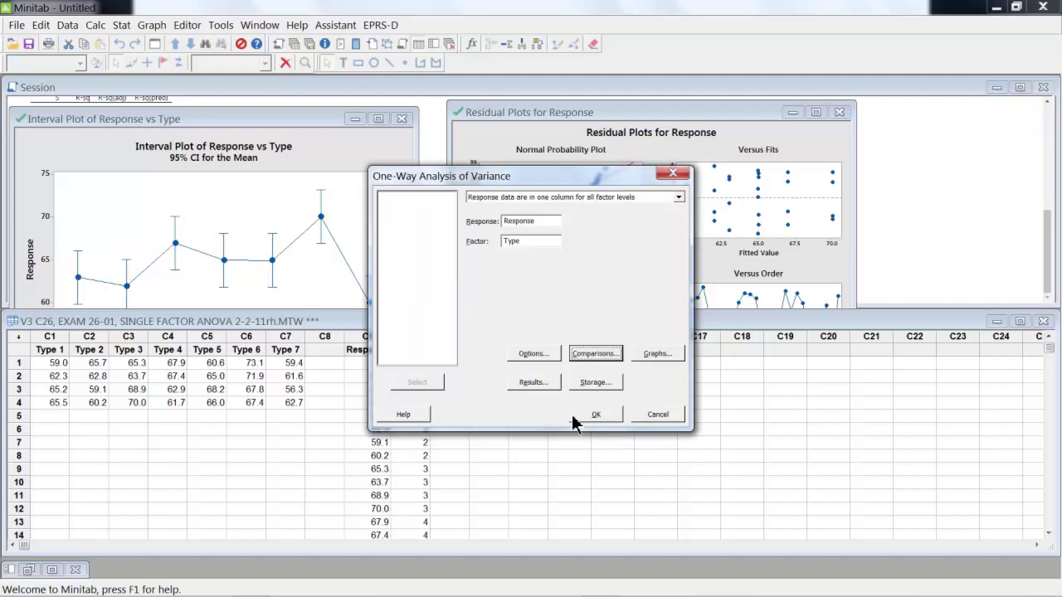
click(594, 414)
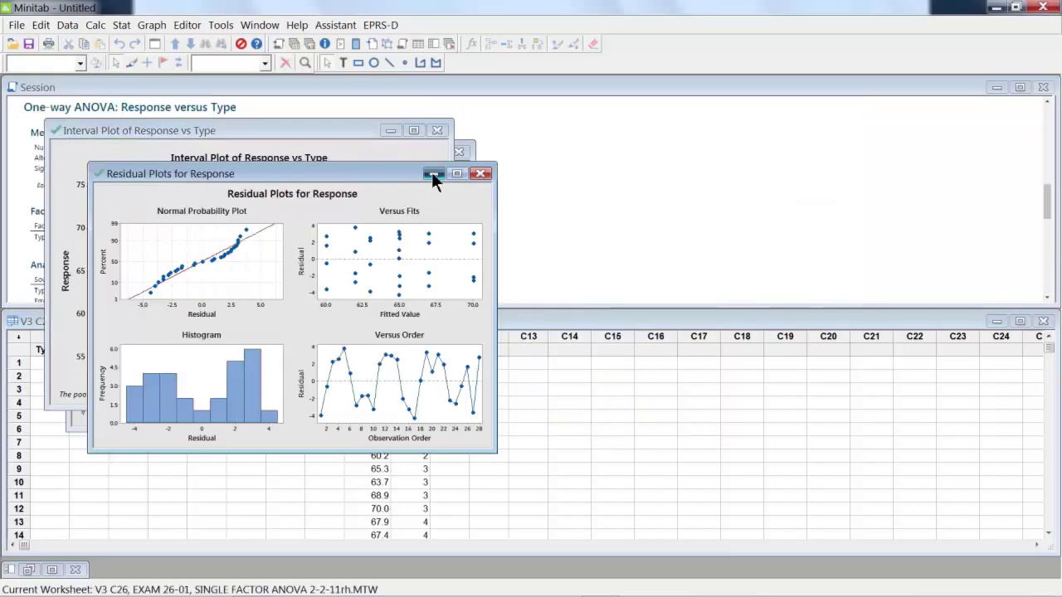
- Minimise the Residual and Interval plots and move the Tukey CI chart up and right
click(432, 173)
click(390, 131)
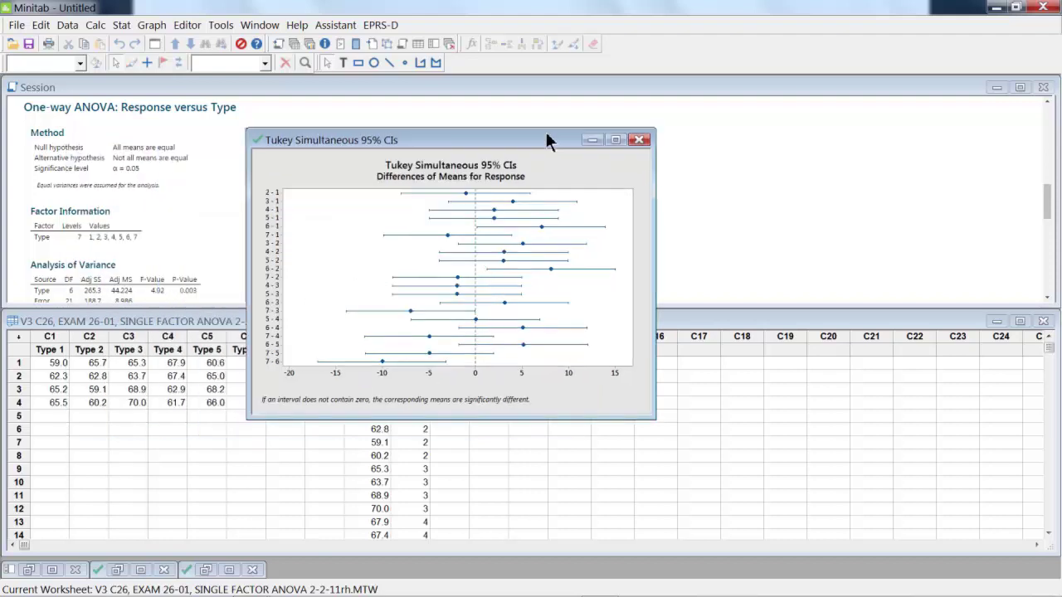
drag(548, 141, 720, 111)
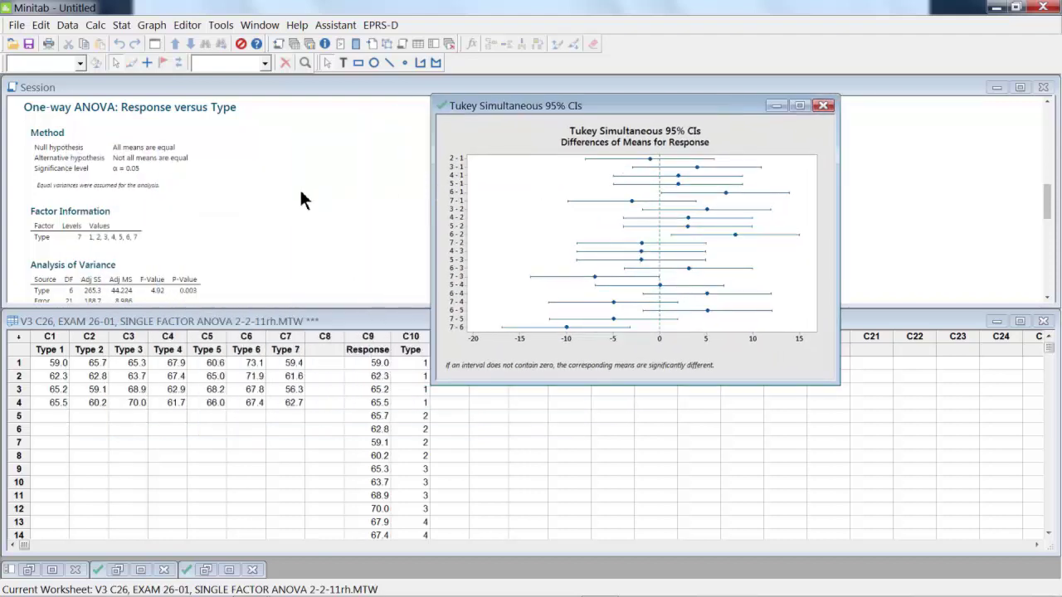
- Scroll the session output to the Tukey grouping table: Type 6 in group A, Type 7 in group C
click(211, 177)
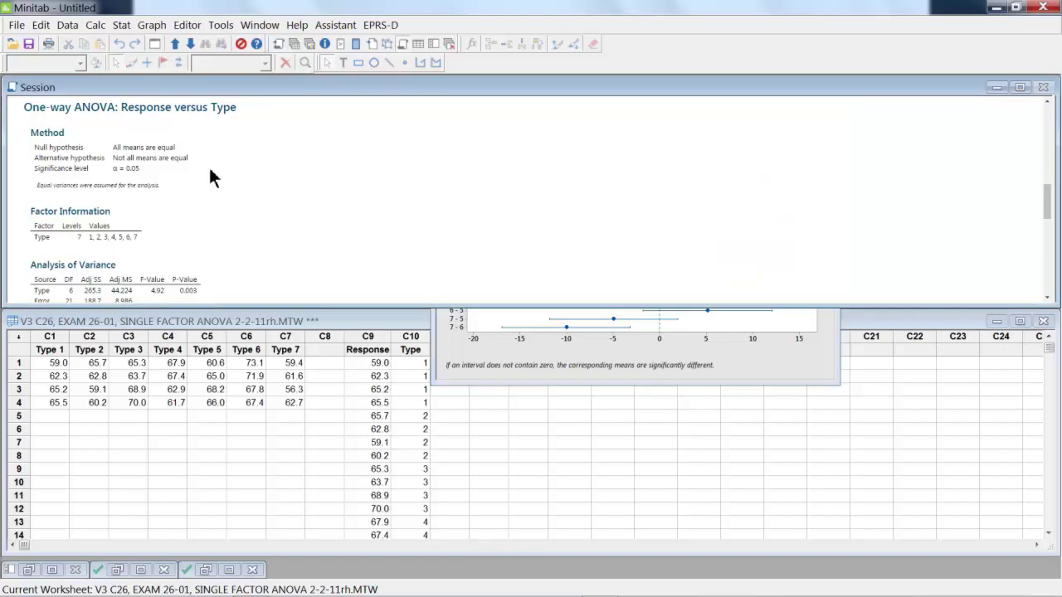
scroll(212, 178, down, 2)
scroll(212, 177, down, 2)
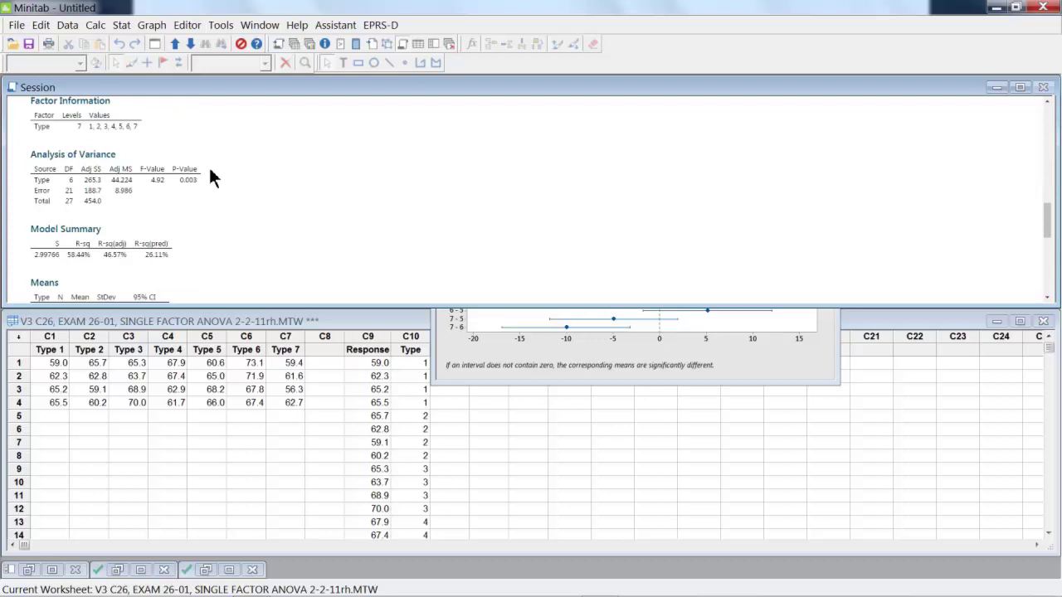
scroll(212, 178, down, 4)
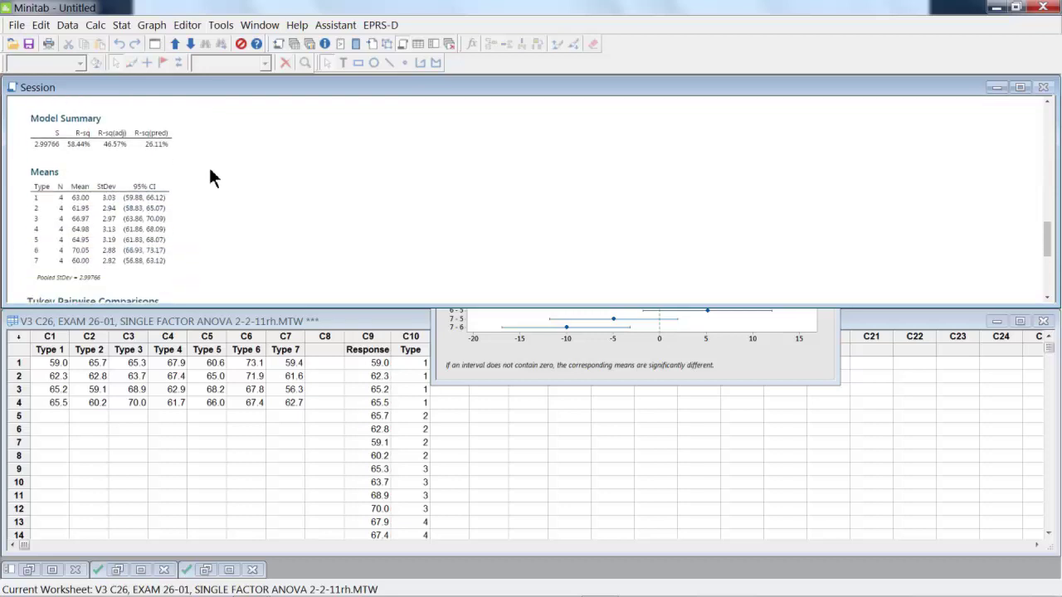
scroll(211, 178, down, 2)
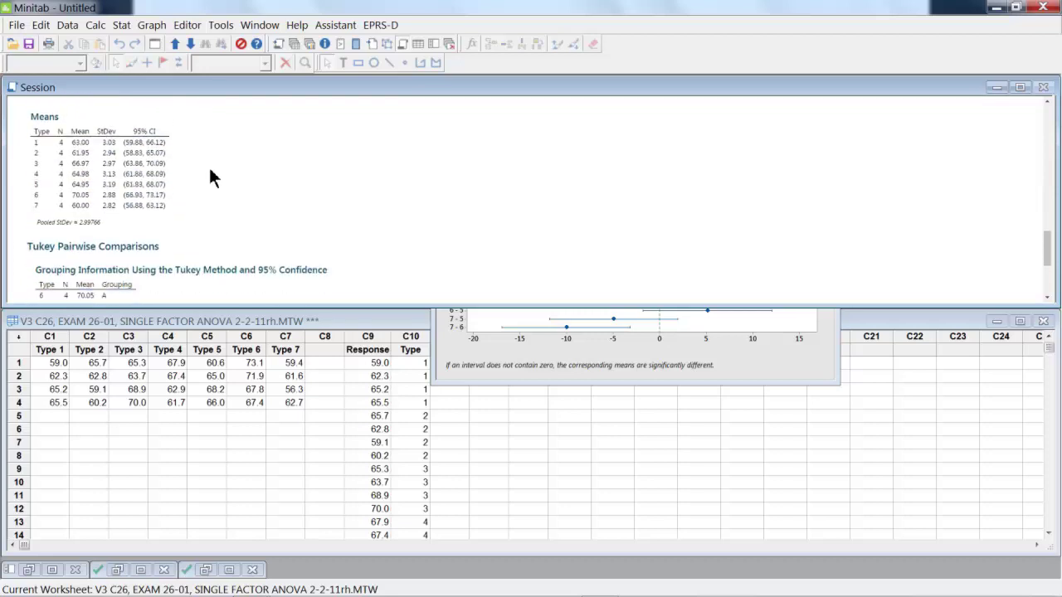
scroll(210, 172, down, 4)
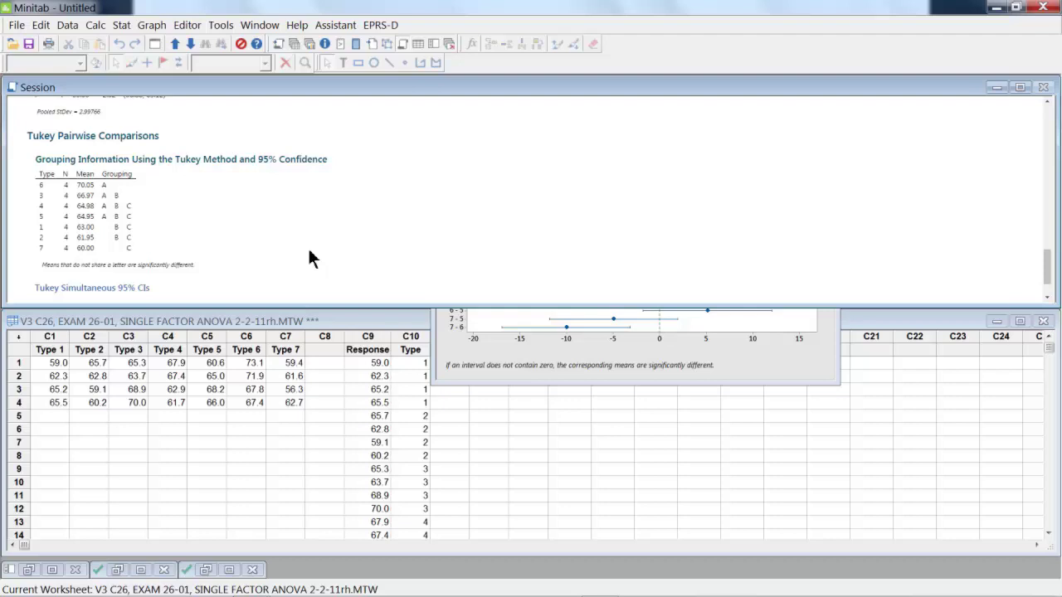
- Bring forward the Tukey Simultaneous 95% CIs chart to inspect the 7-6 interval below zero
click(442, 335)
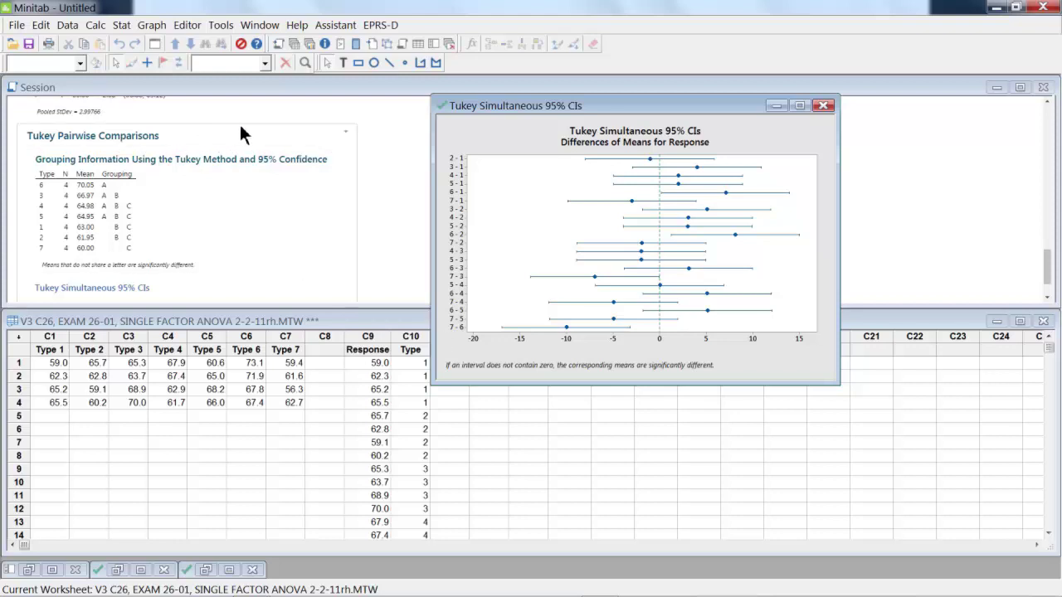
- Minimise the Tukey chart and run Analysis of Means of Response by Type (limits 60.49–68.63)
click(776, 106)
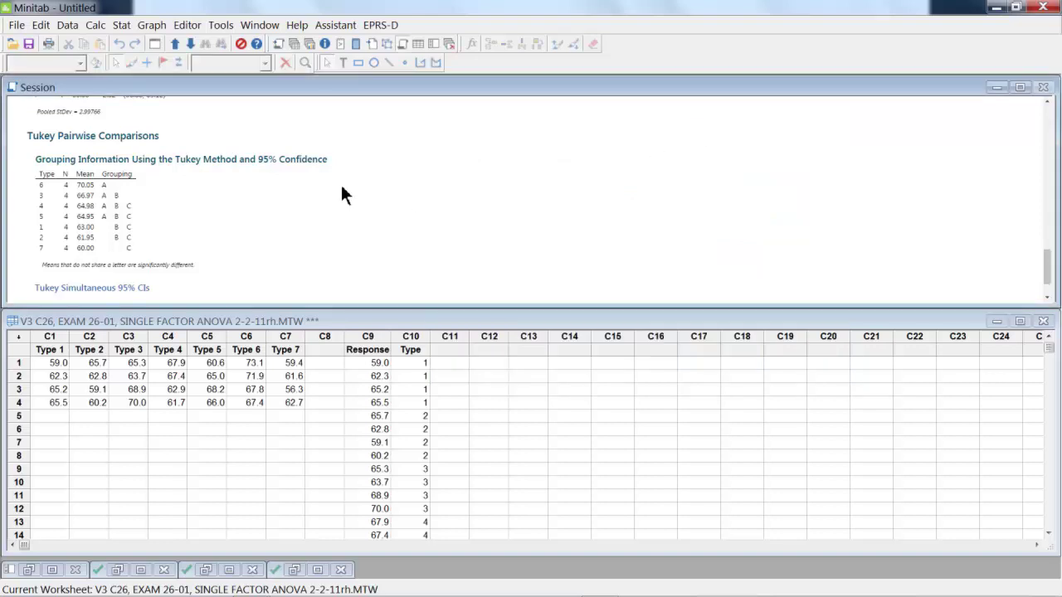
click(130, 27)
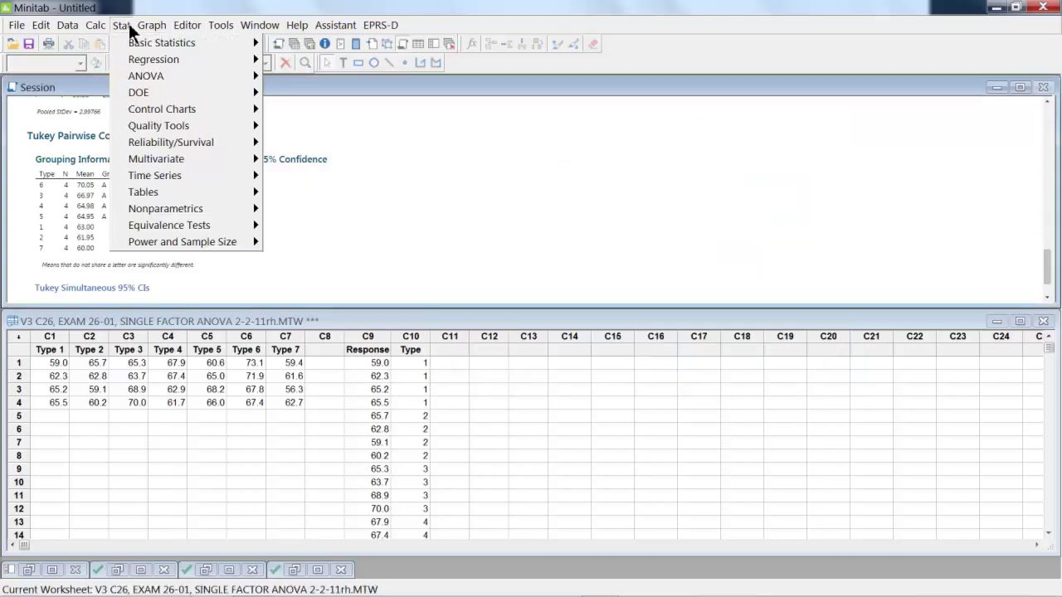
mouse_move(152, 77)
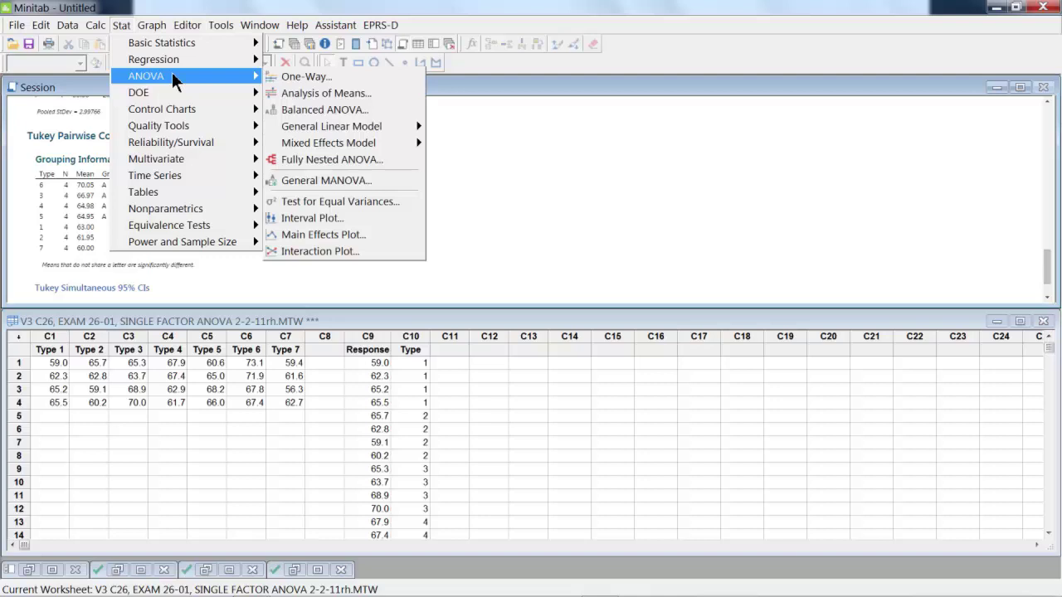
click(301, 100)
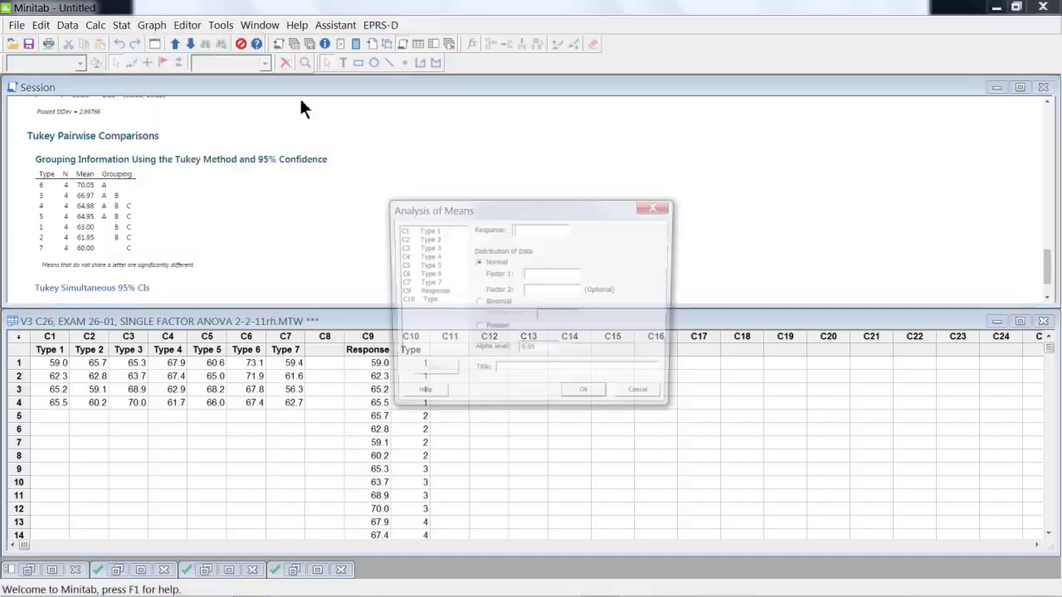
double_click(422, 292)
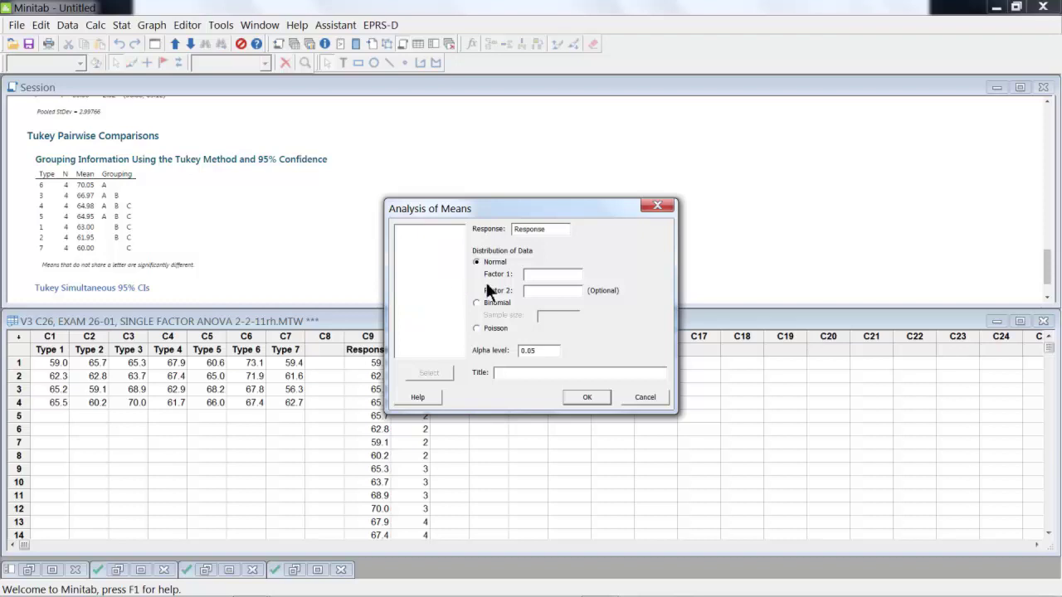
click(546, 277)
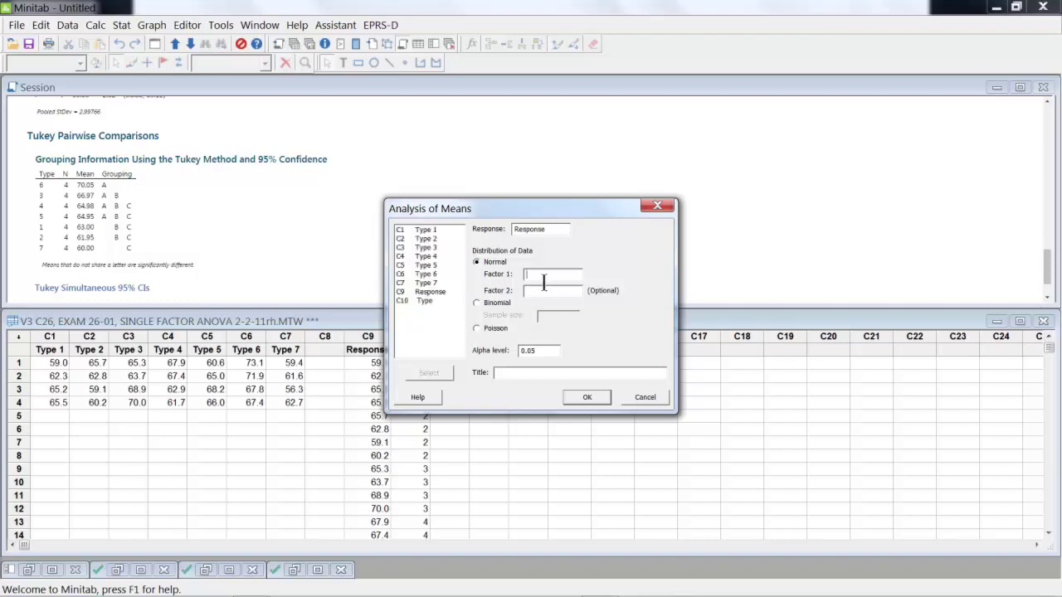
double_click(428, 301)
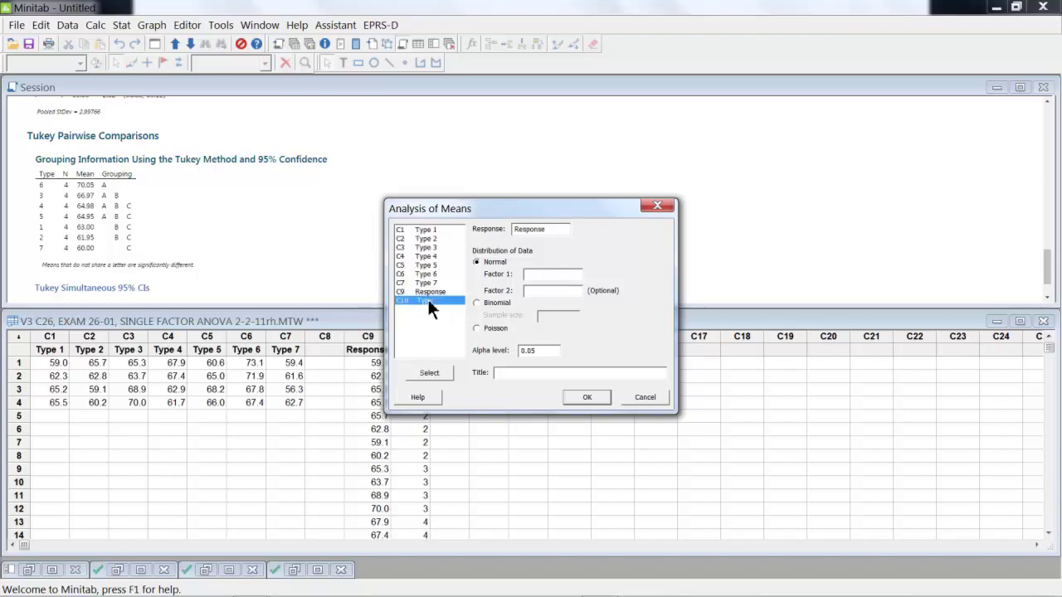
click(588, 396)
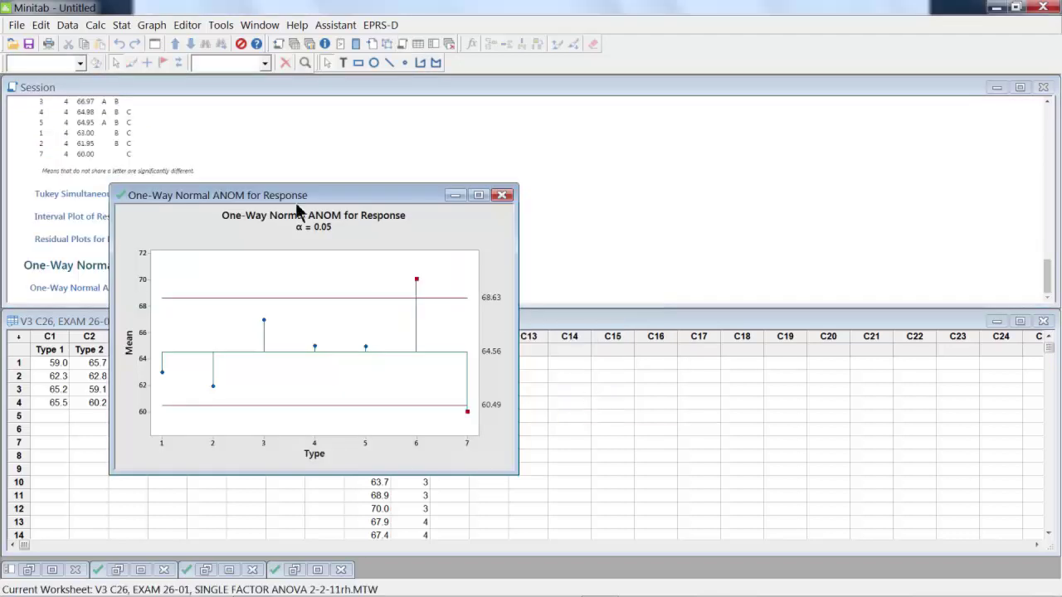
- Move the ANOM chart up and right beside the session output
drag(296, 197, 355, 132)
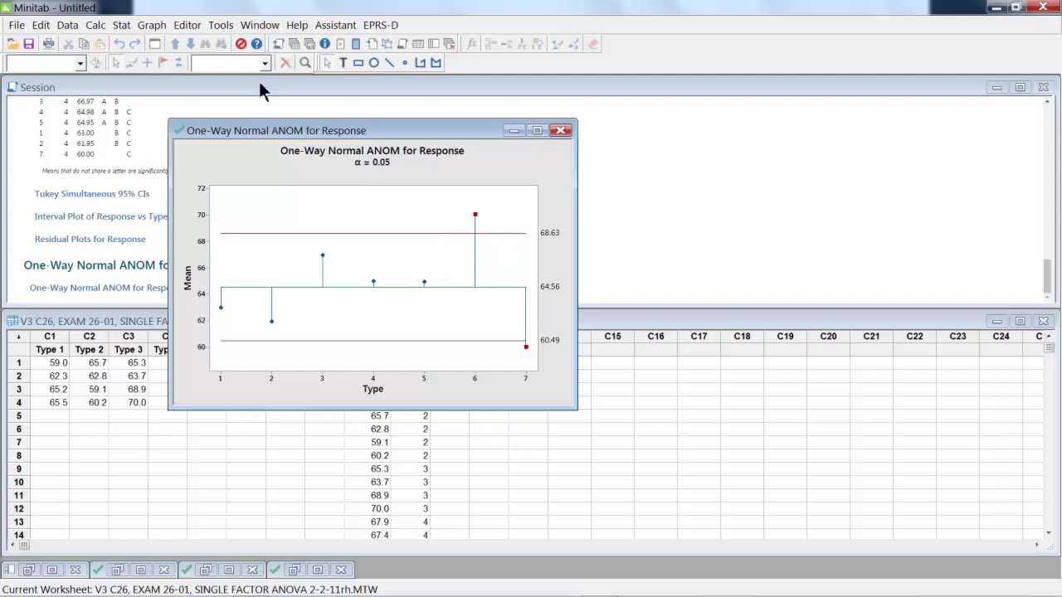
- Run Test for Equal Variances of Response by Type, giving Levene's P-Value 0.998
click(126, 28)
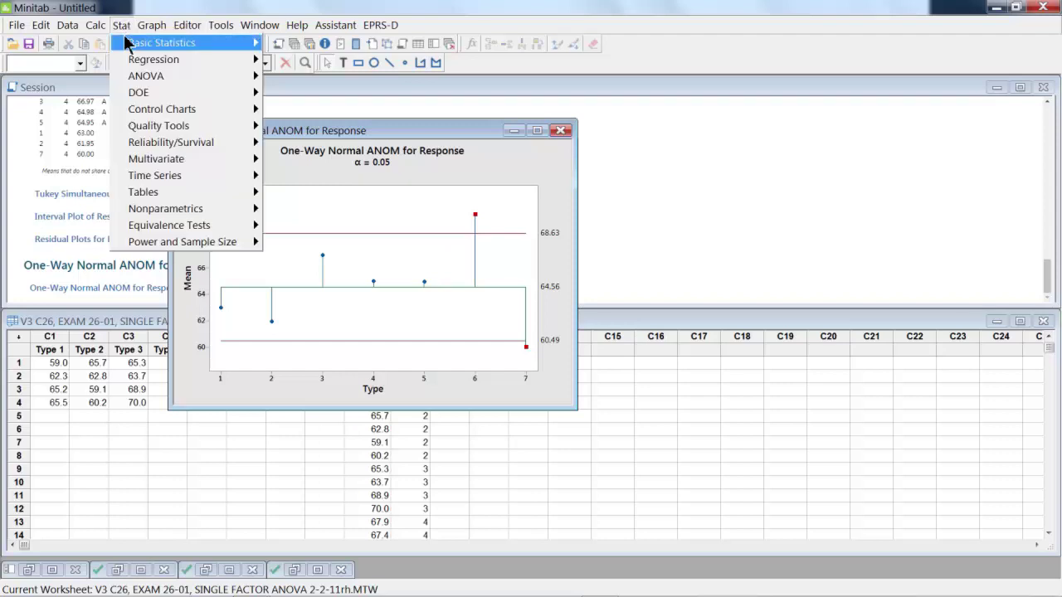
mouse_move(159, 64)
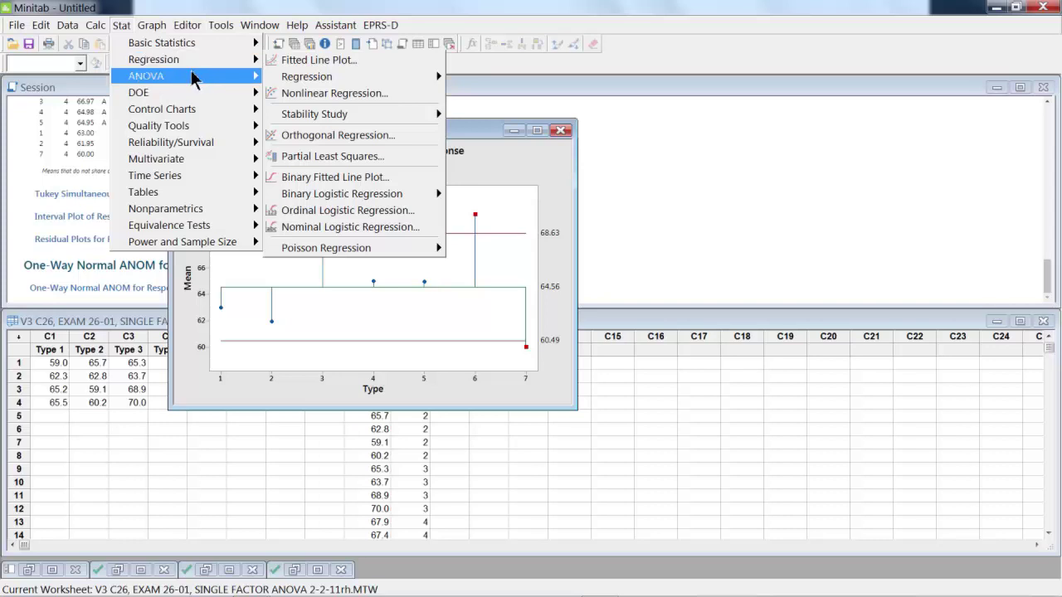
mouse_move(199, 77)
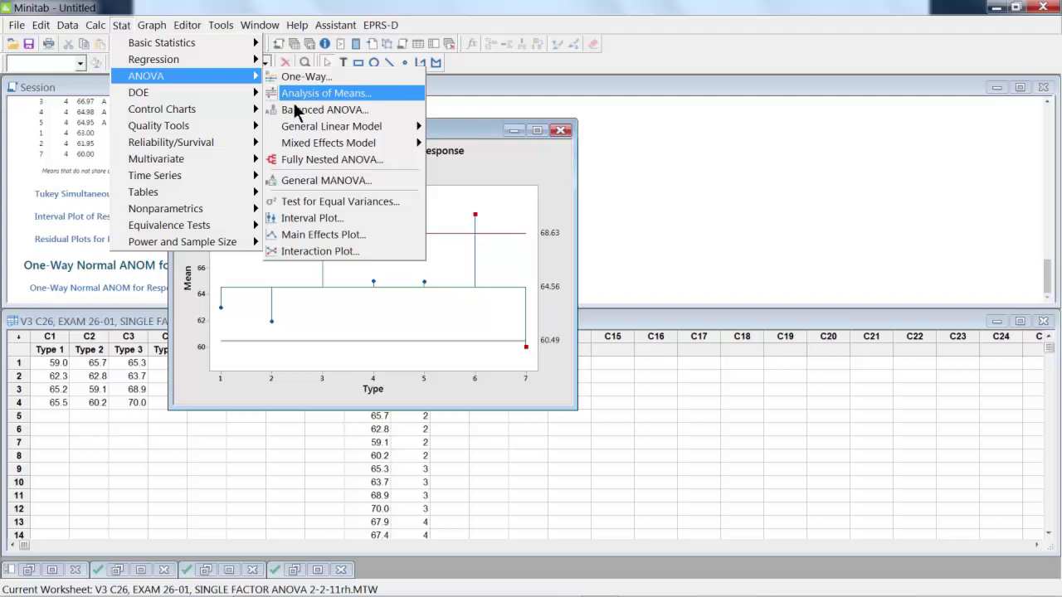
click(318, 205)
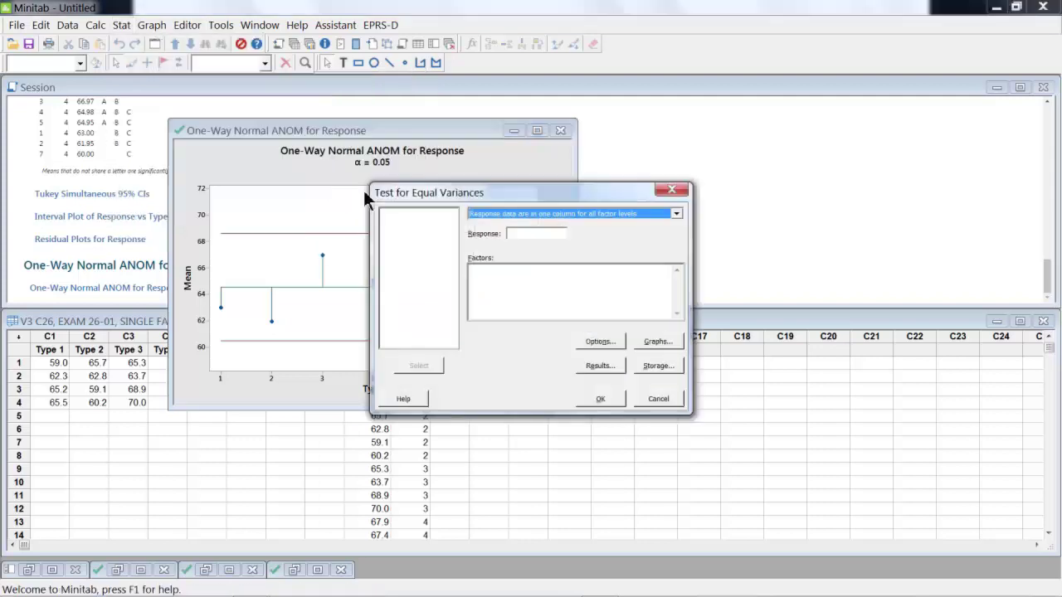
click(516, 234)
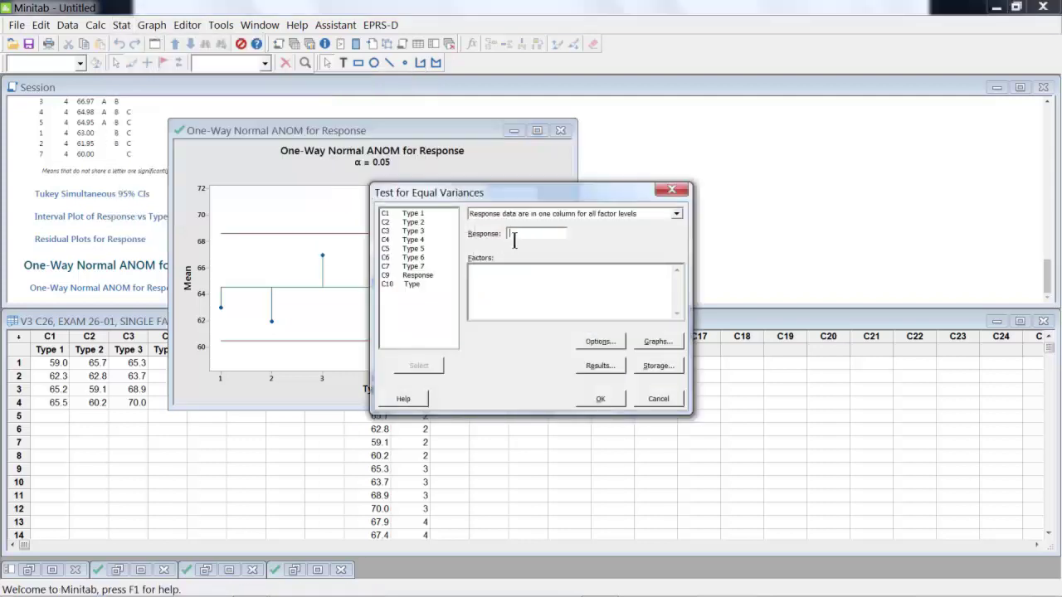
double_click(423, 275)
double_click(414, 282)
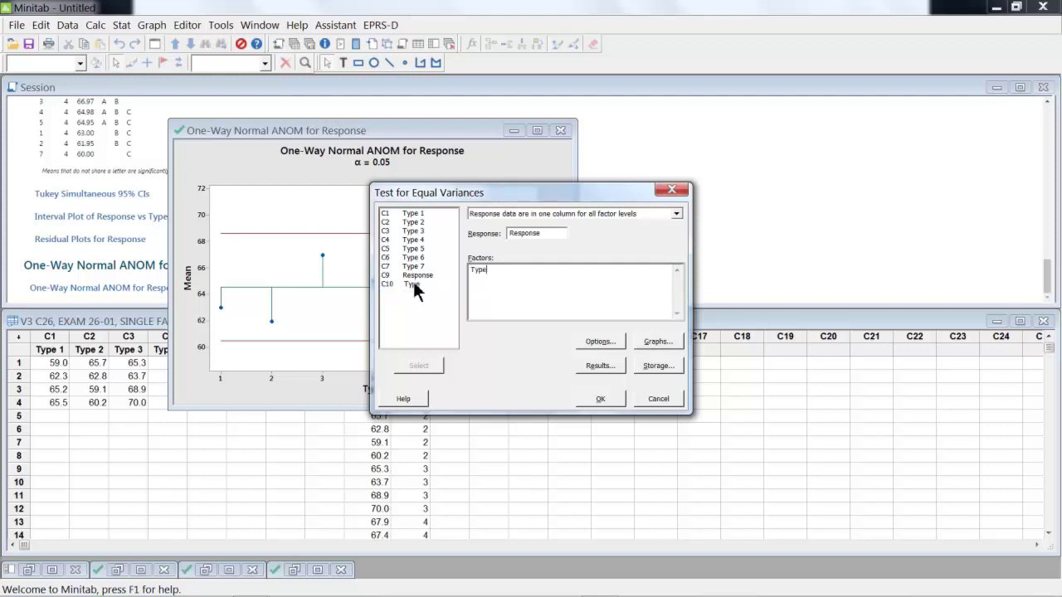
click(602, 400)
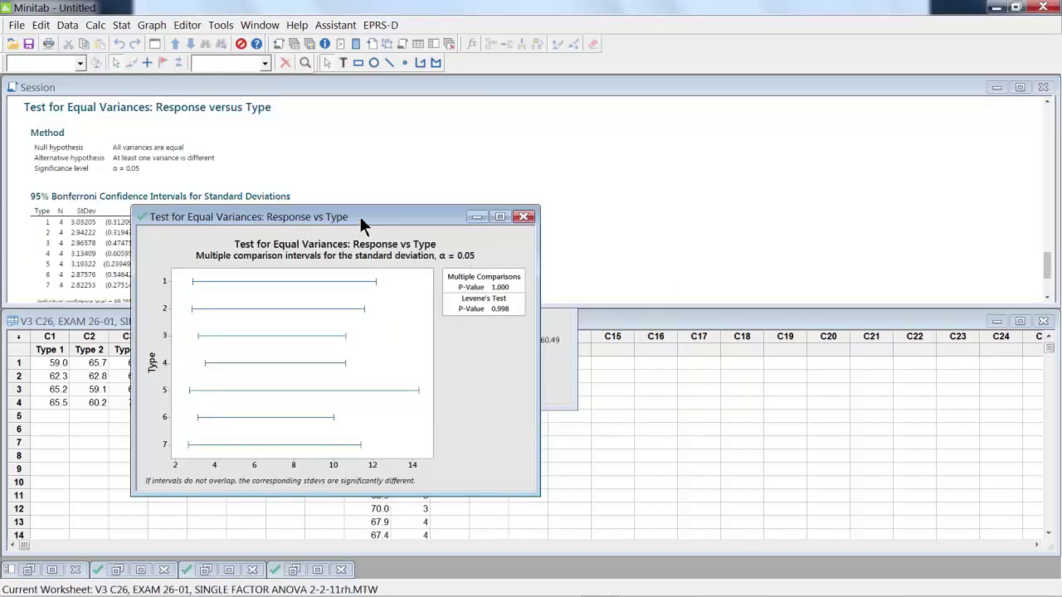
- Move the Test for Equal Variances chart up and to the right so its intervals and P-values are clearly visible
drag(360, 218, 523, 154)
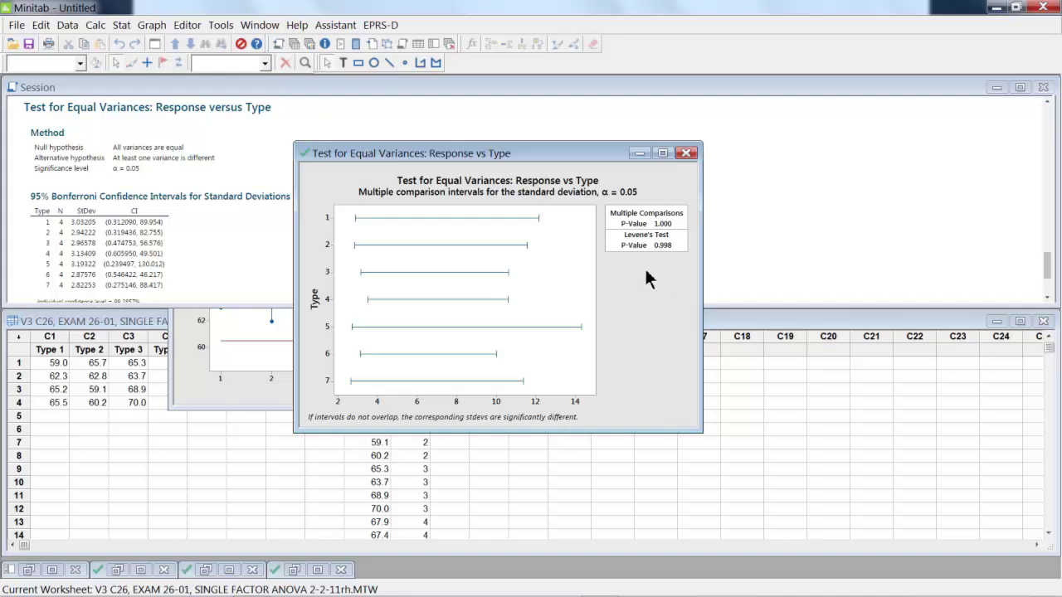
- Start a new empty project, discarding the old one without saving
click(16, 26)
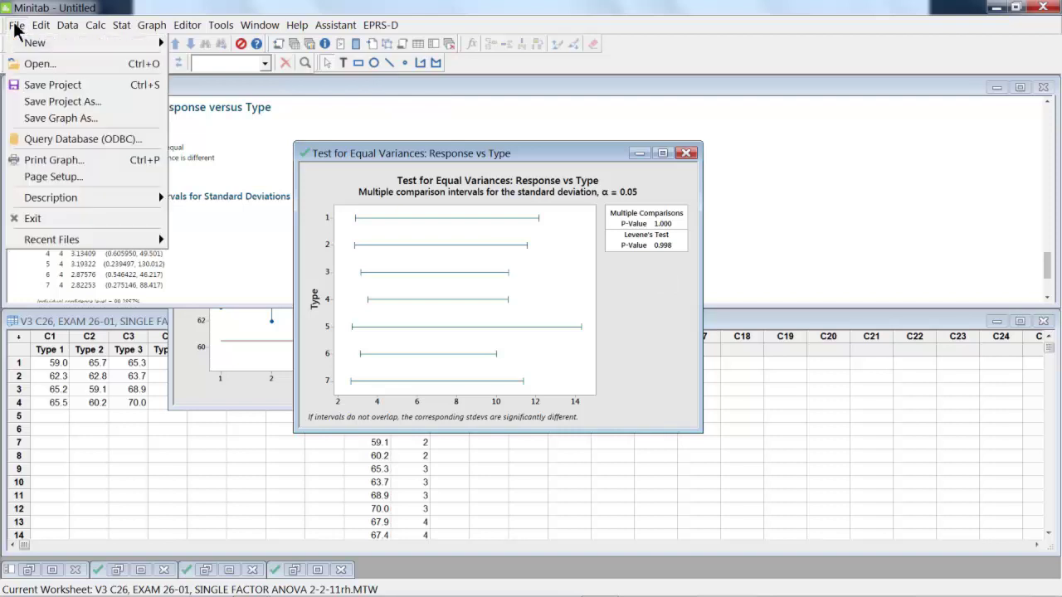
mouse_move(78, 47)
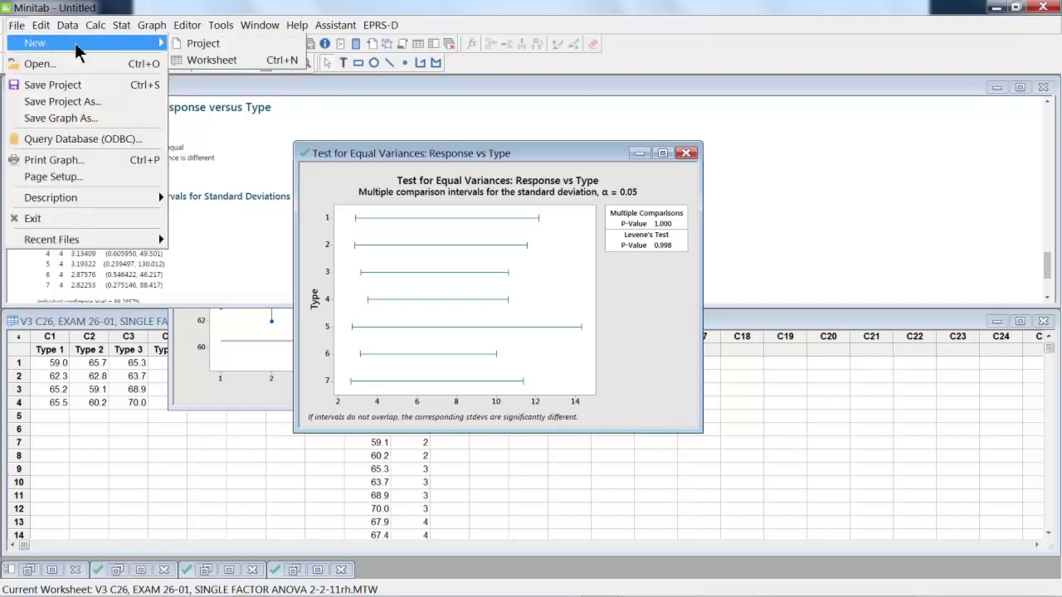
click(205, 44)
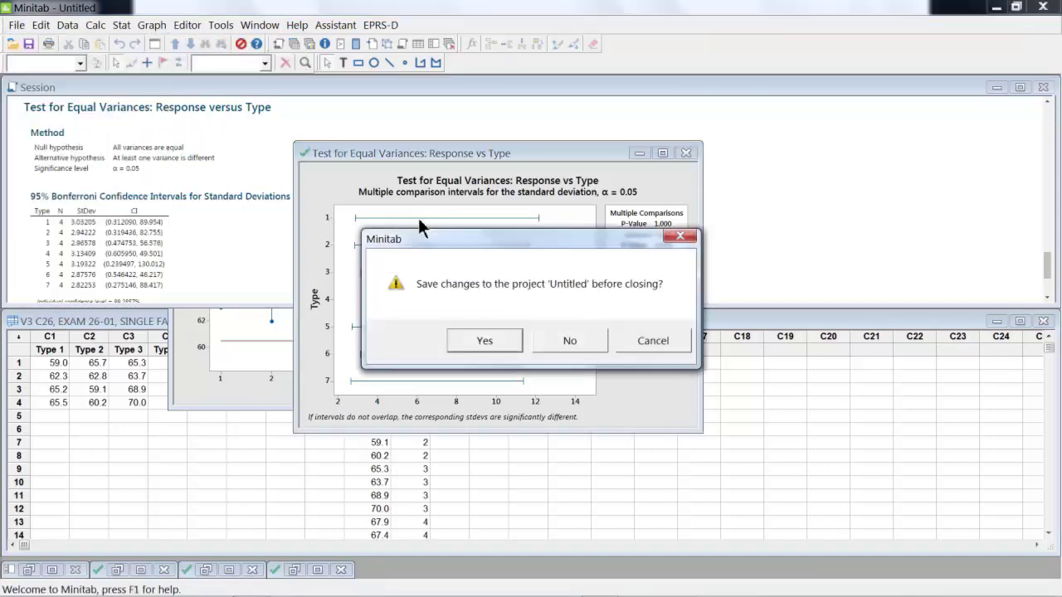
click(558, 339)
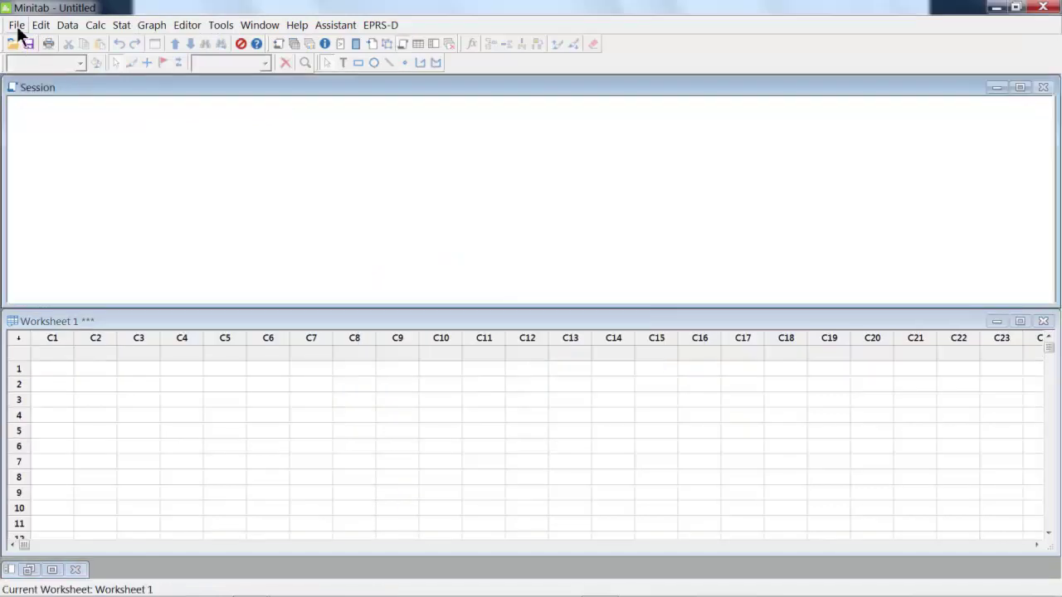
- Open the V3 C28, EXAM 28-01, PRODUCT STRENGTH worksheet
click(17, 25)
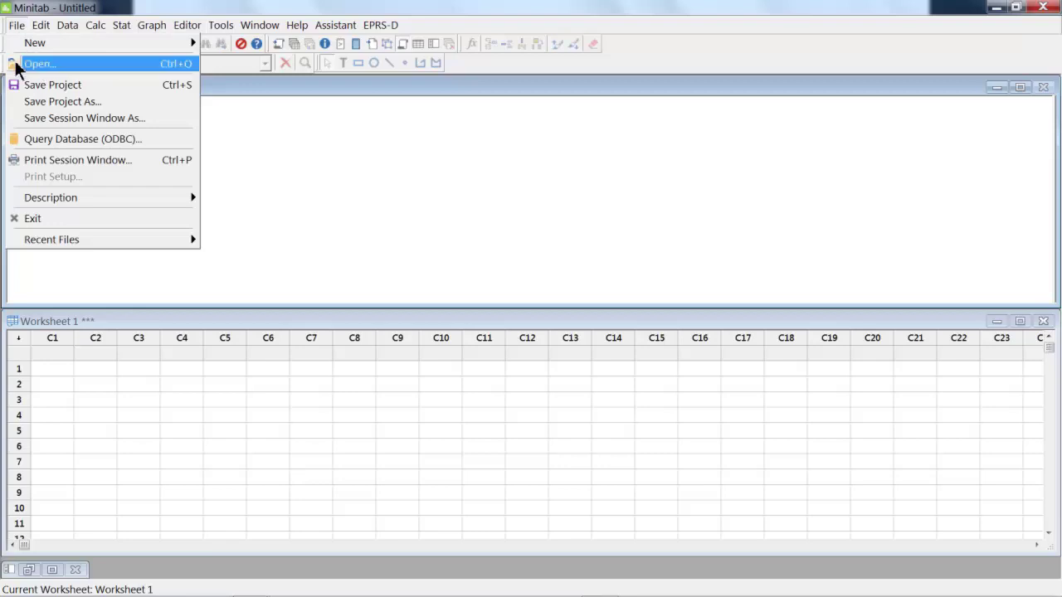
click(31, 63)
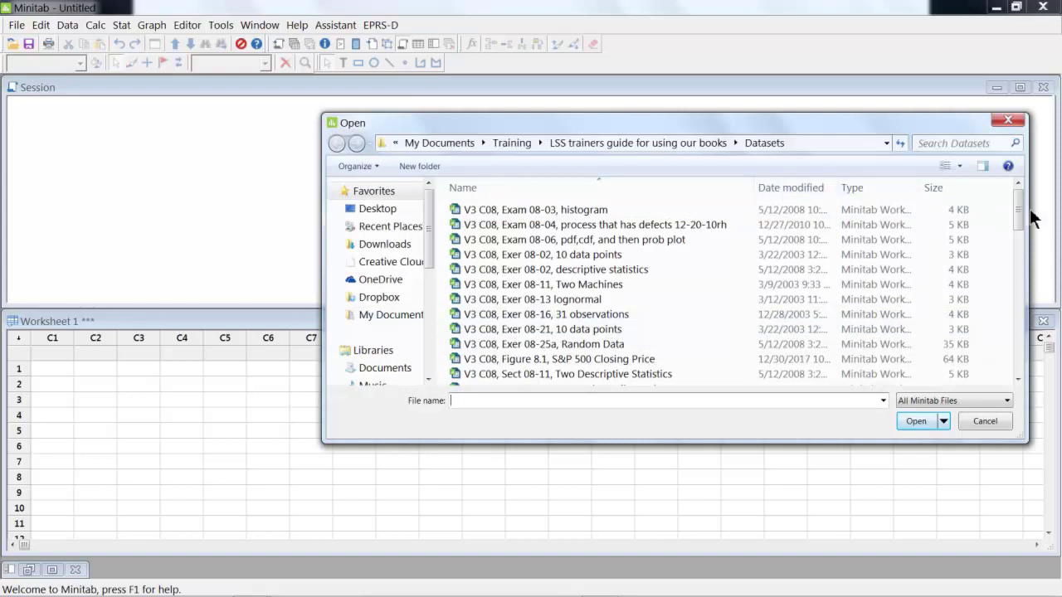
drag(1016, 208, 1010, 360)
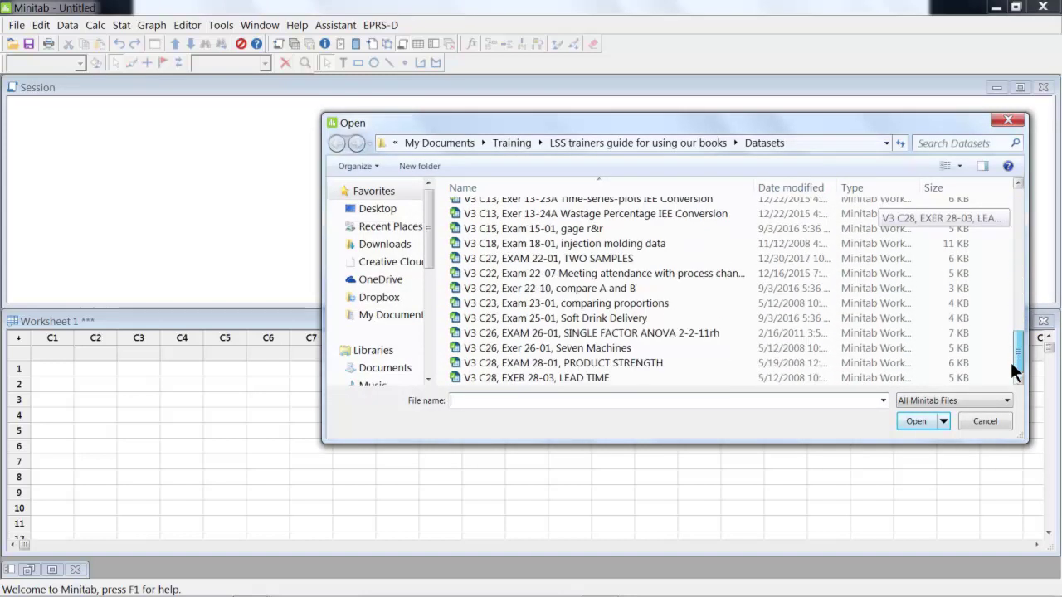
click(626, 365)
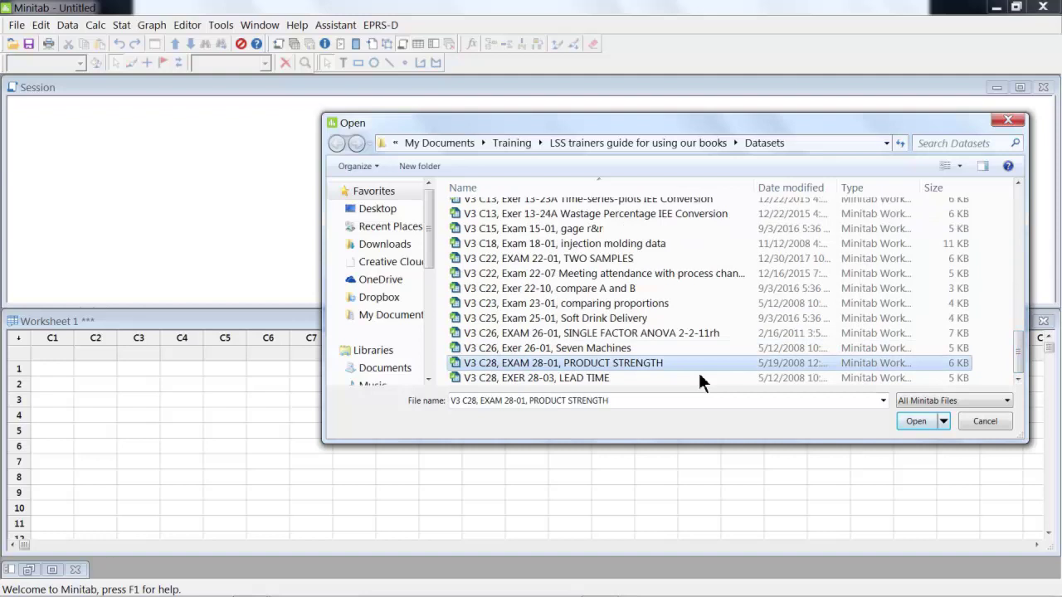
click(916, 422)
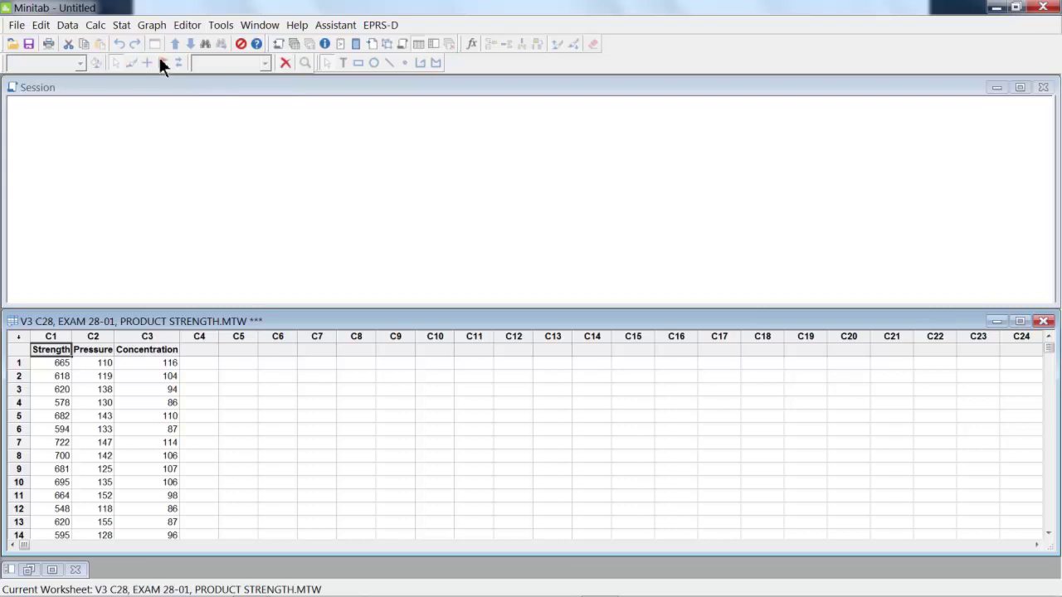
- Set up a regression model with Strength as response and Pressure and Concentration as continuous predictors
click(117, 24)
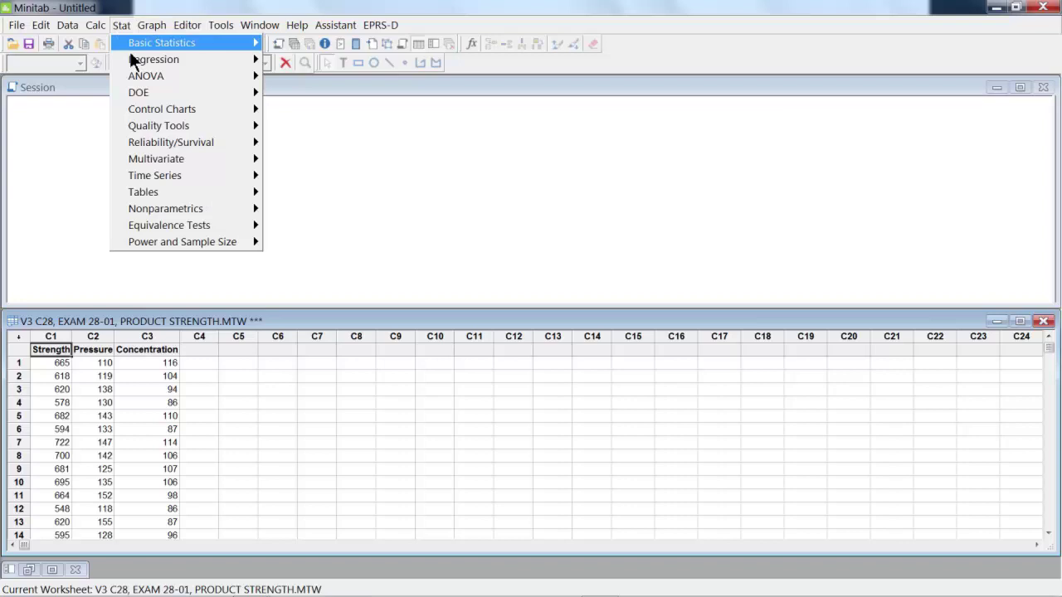
mouse_move(158, 64)
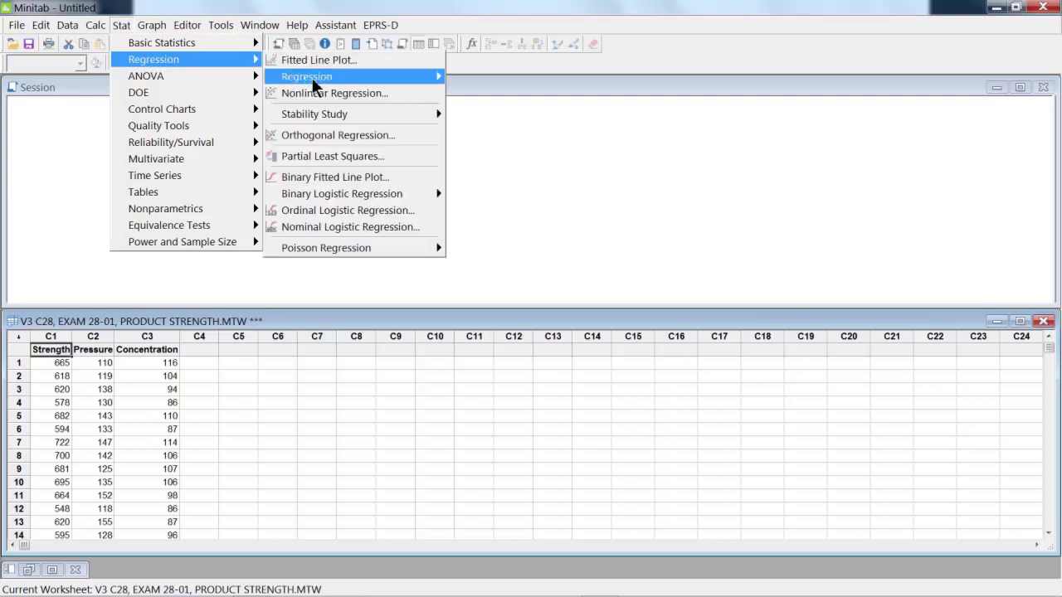
mouse_move(389, 81)
click(464, 77)
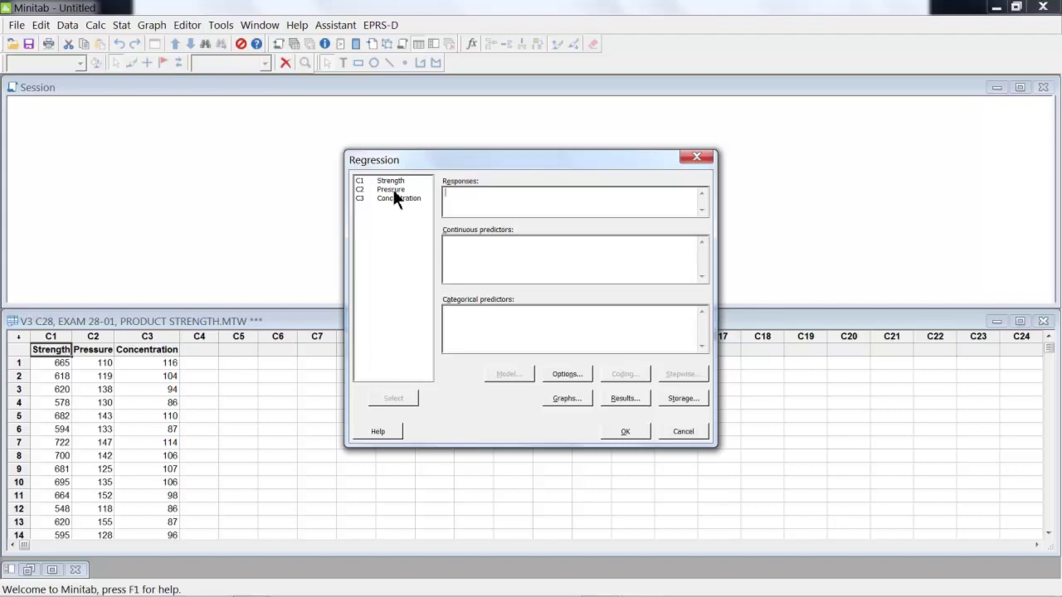
double_click(389, 179)
click(463, 253)
double_click(385, 189)
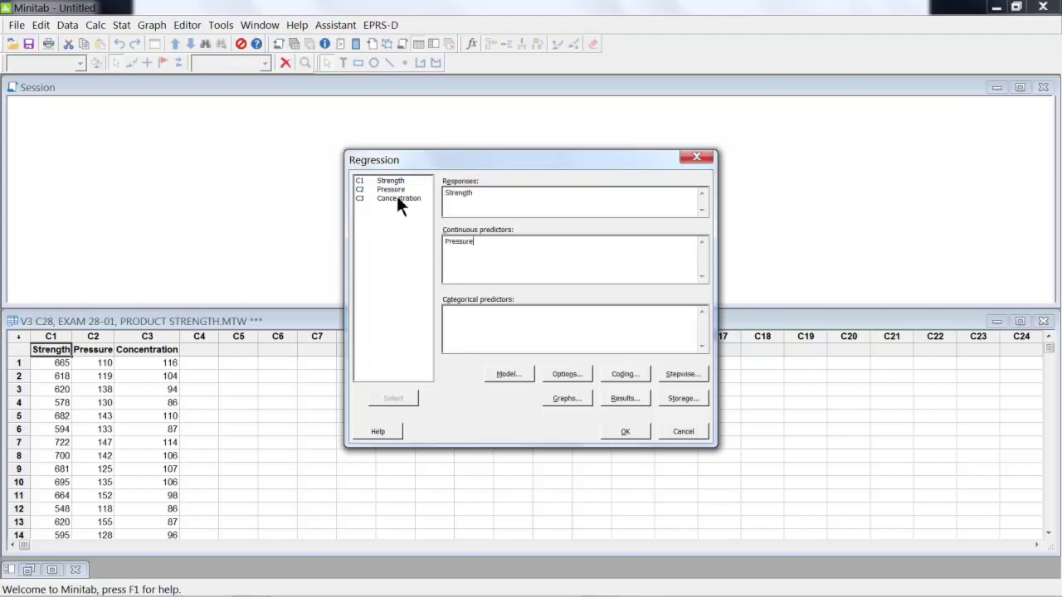
double_click(396, 197)
- Request four-in-one residual plots and run the regression
click(559, 398)
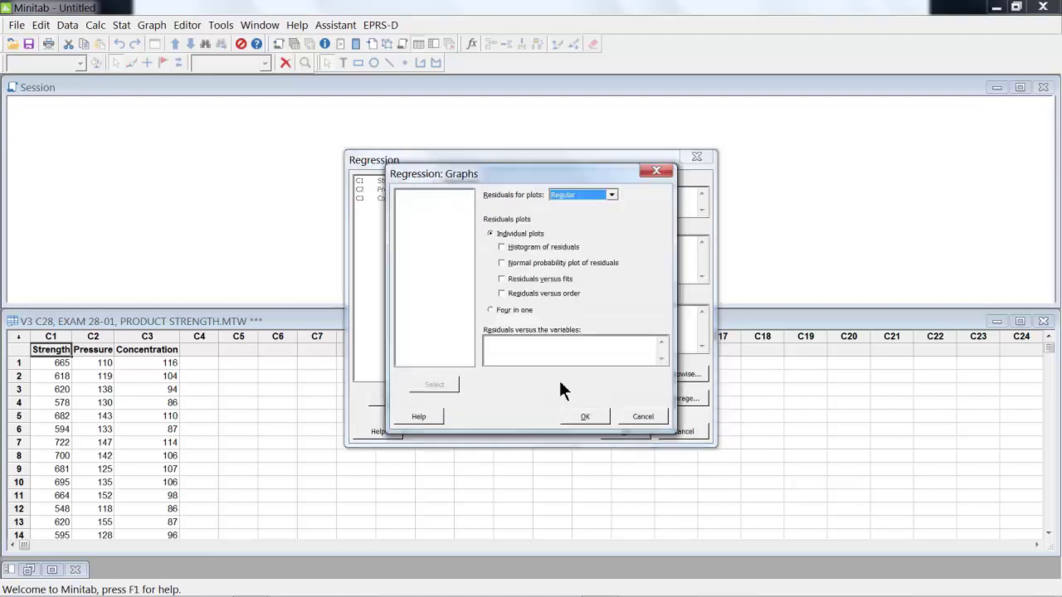
click(491, 310)
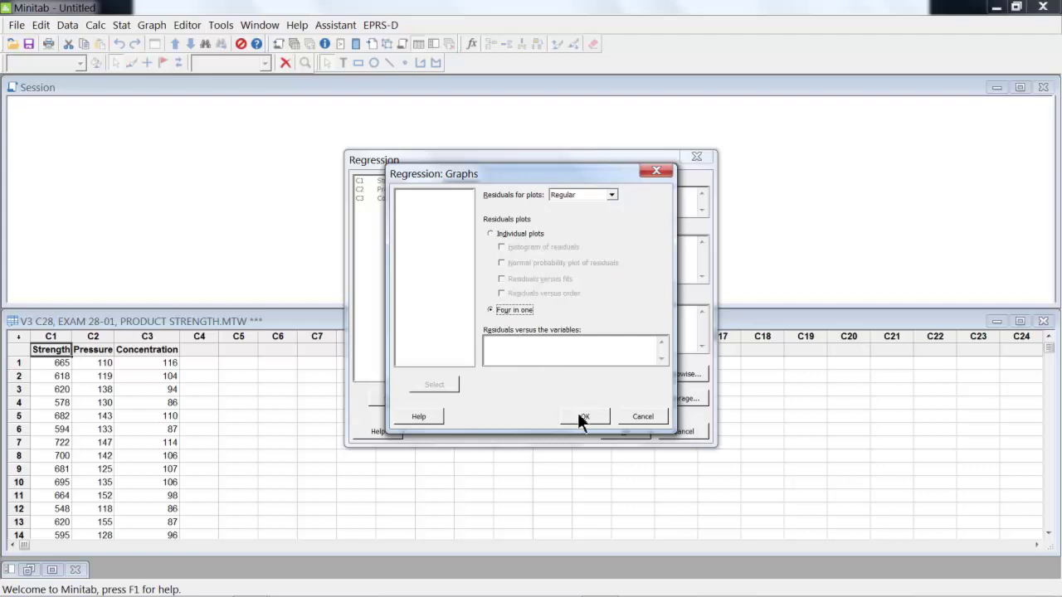
click(579, 416)
click(615, 429)
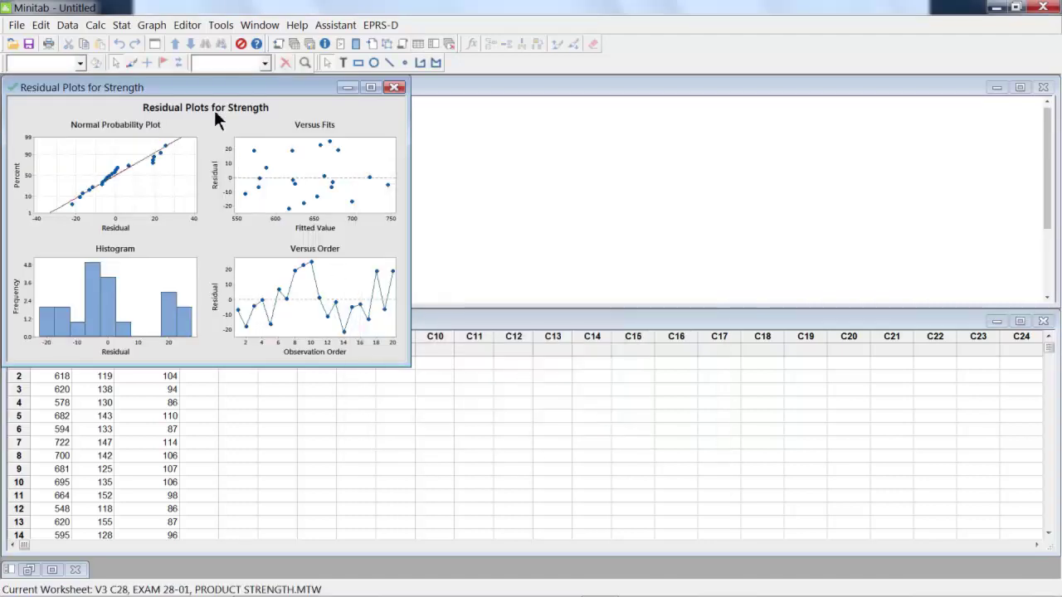
- Move the residual plots aside and bring up the coefficients and equation Strength = 16.3 + 1.572 Pressure + 4.163 Concentration
drag(200, 82, 654, 95)
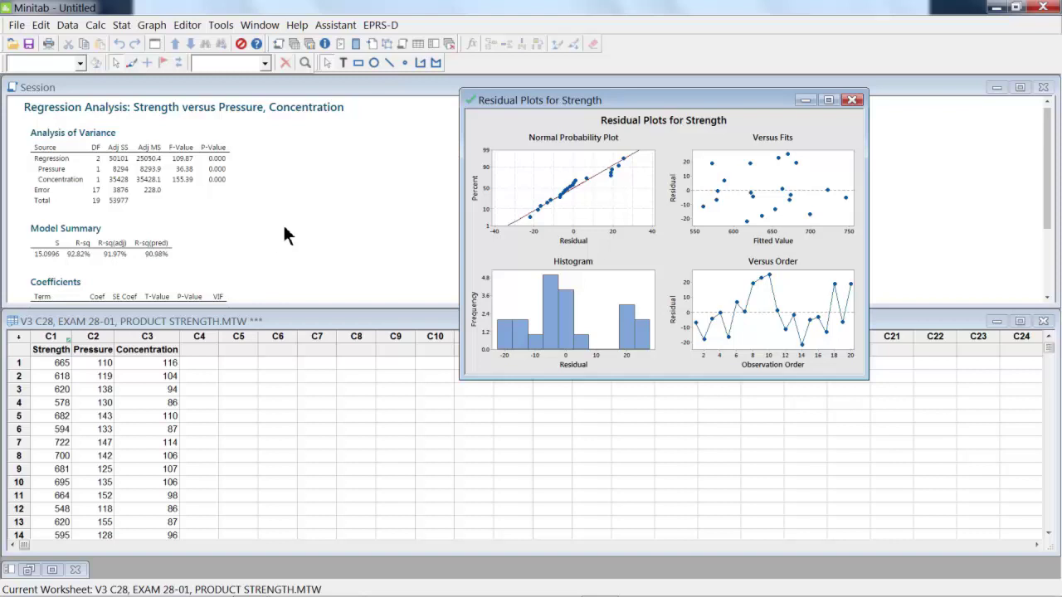
click(258, 239)
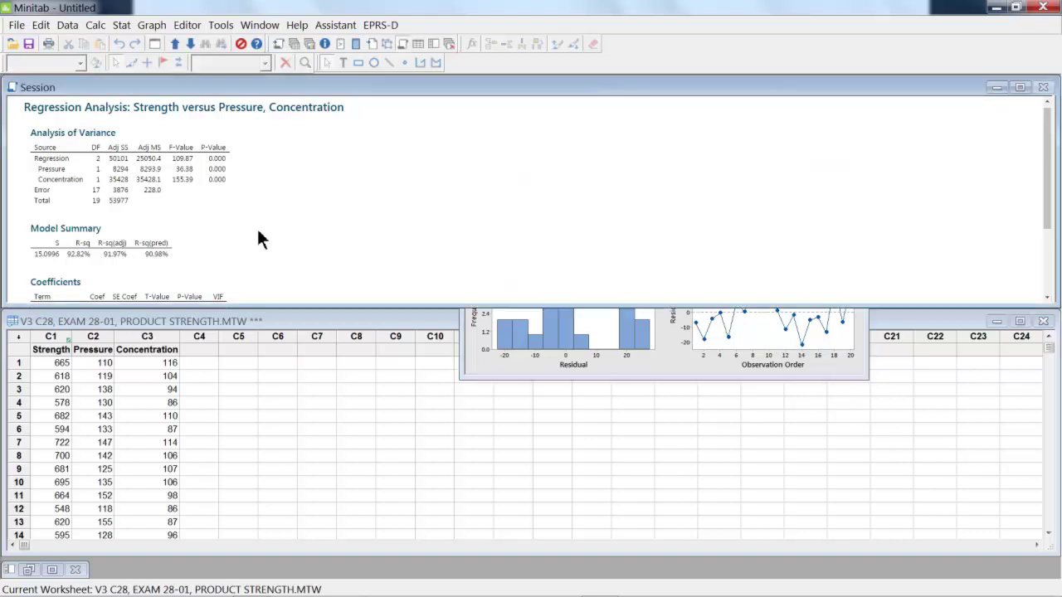
scroll(259, 240, down, 2)
scroll(259, 240, down, 2)
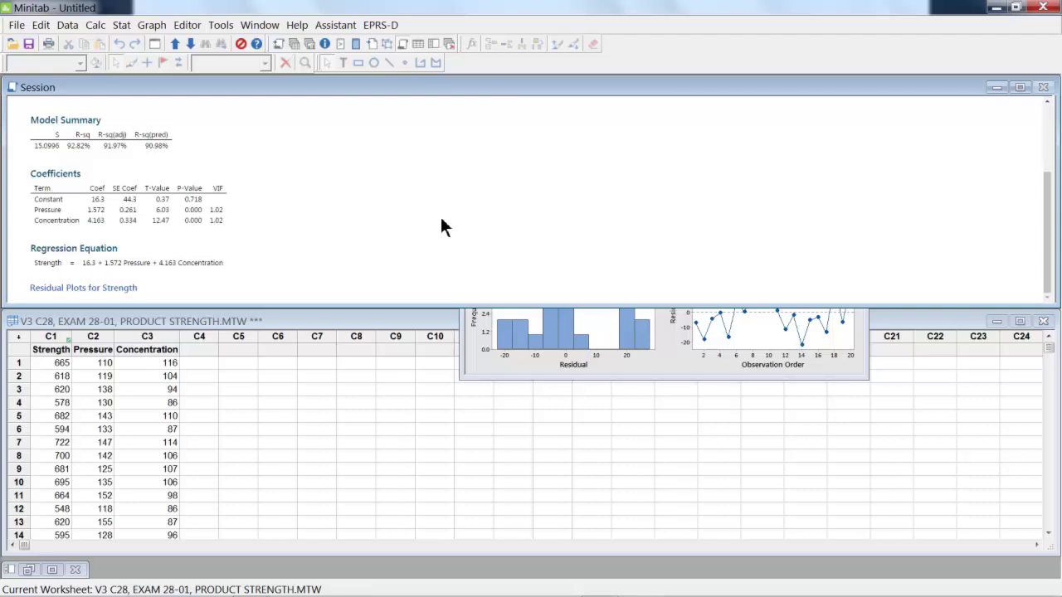
click(469, 341)
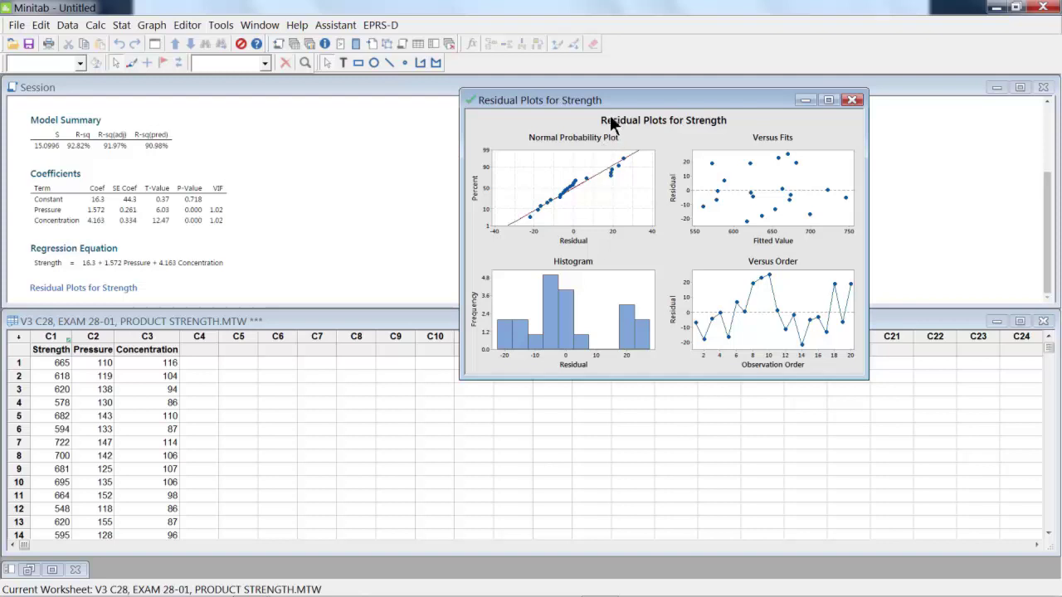
click(336, 218)
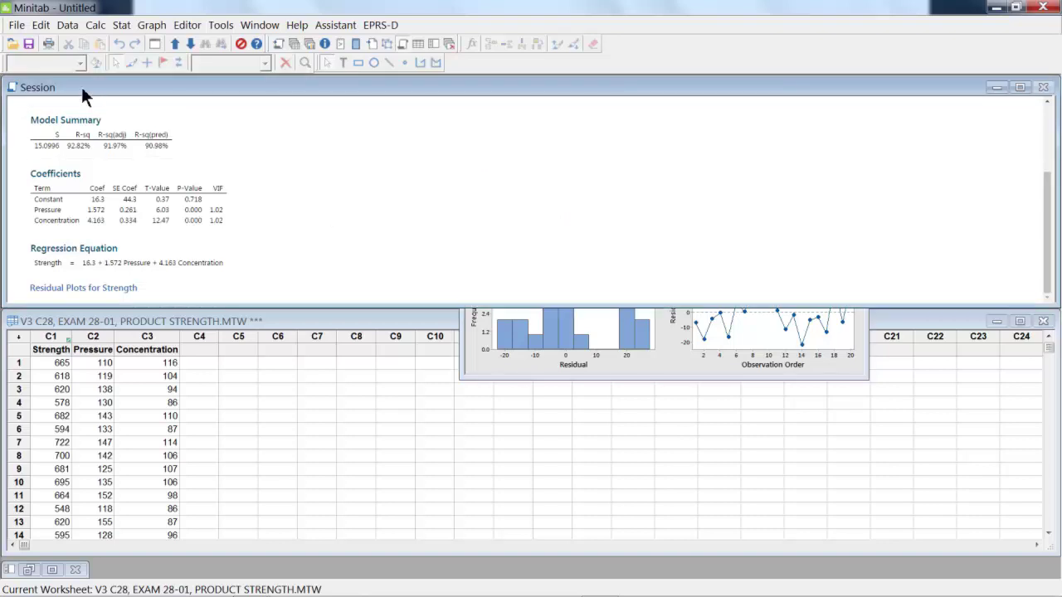
- Start a new empty project, discarding the product strength project without saving
click(17, 25)
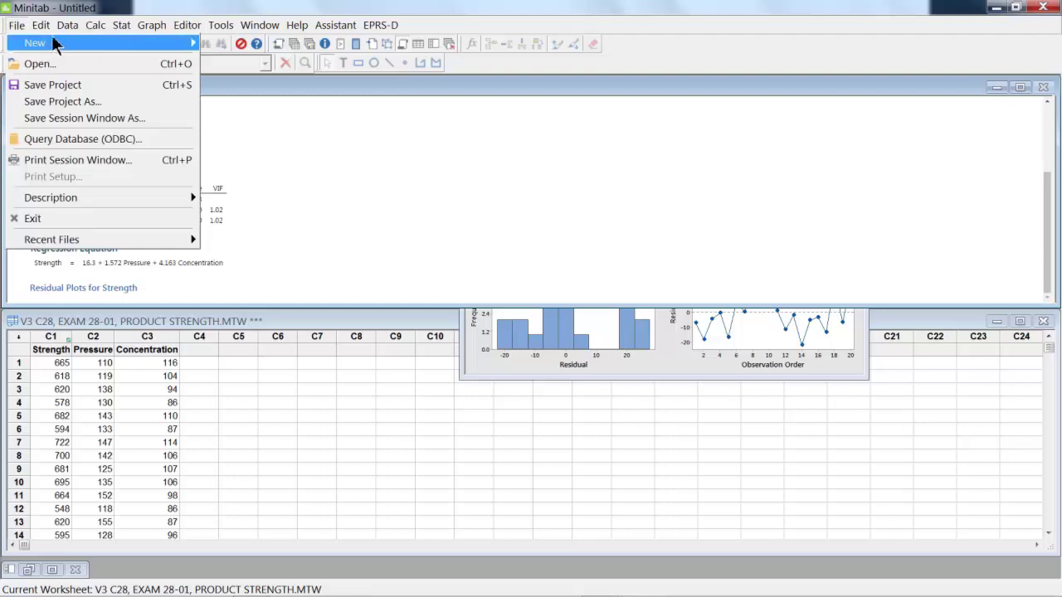
mouse_move(75, 43)
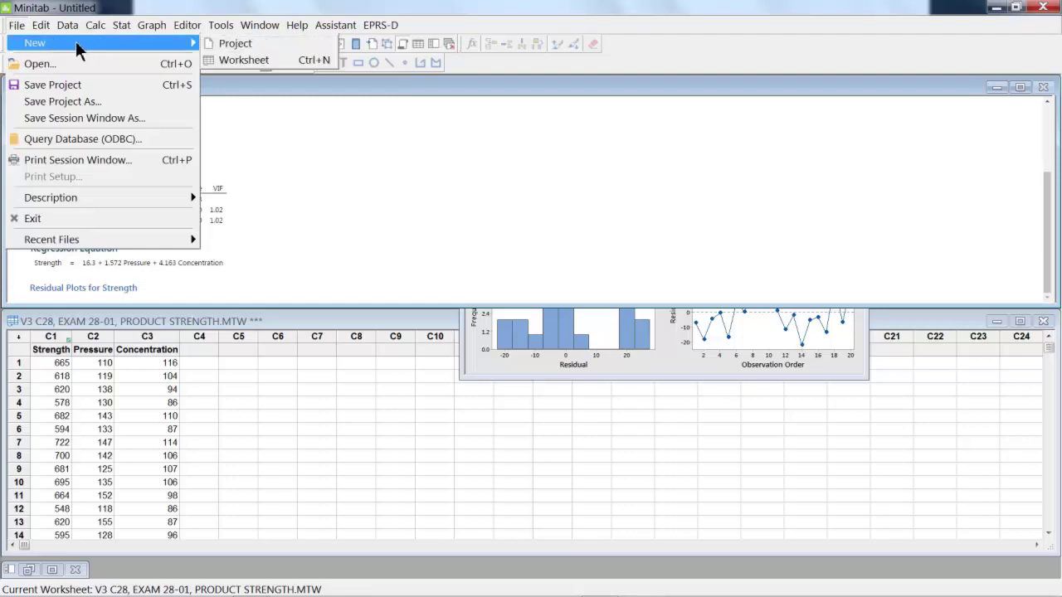
click(220, 43)
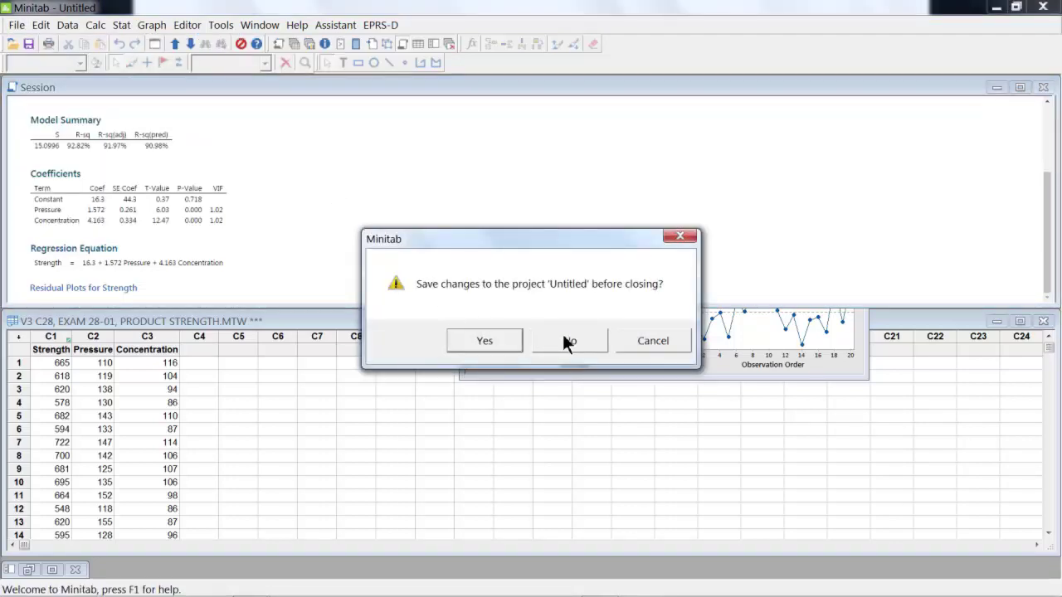
click(564, 340)
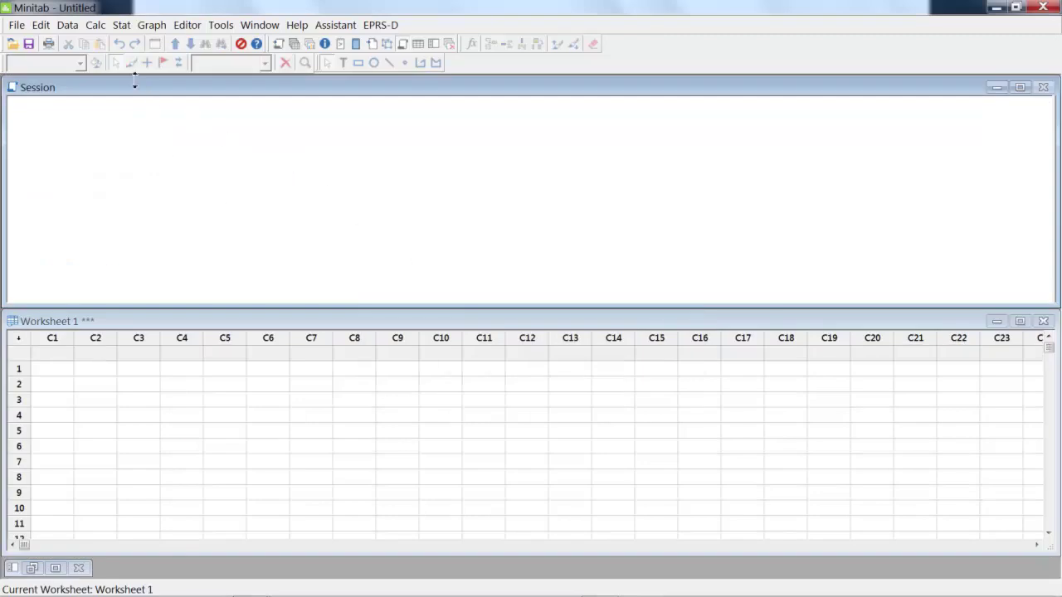
- Browse the Stat > Regression submenu options, then close the menu without choosing one
click(117, 26)
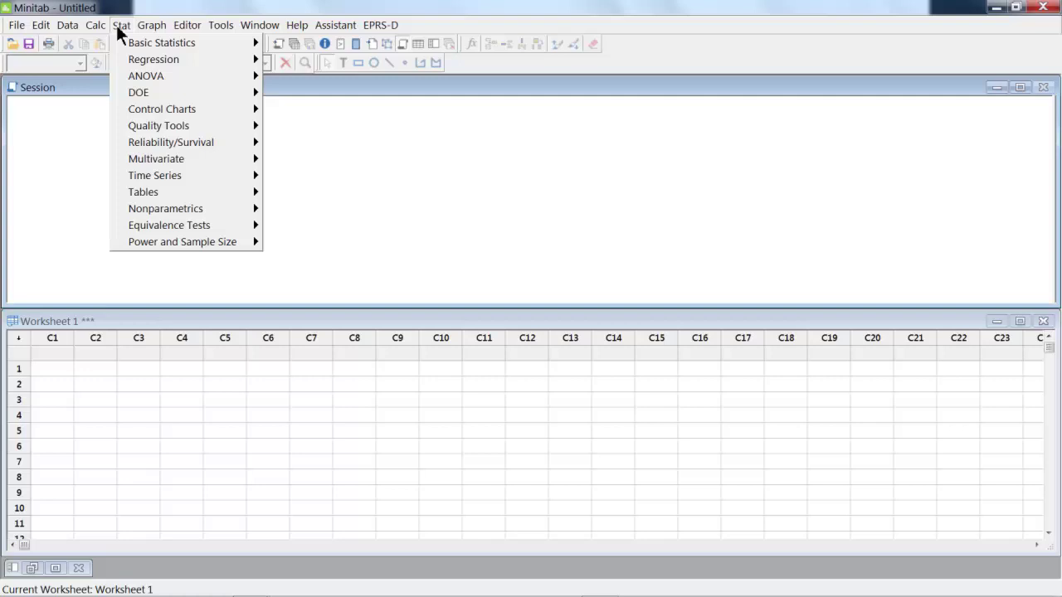
mouse_move(154, 67)
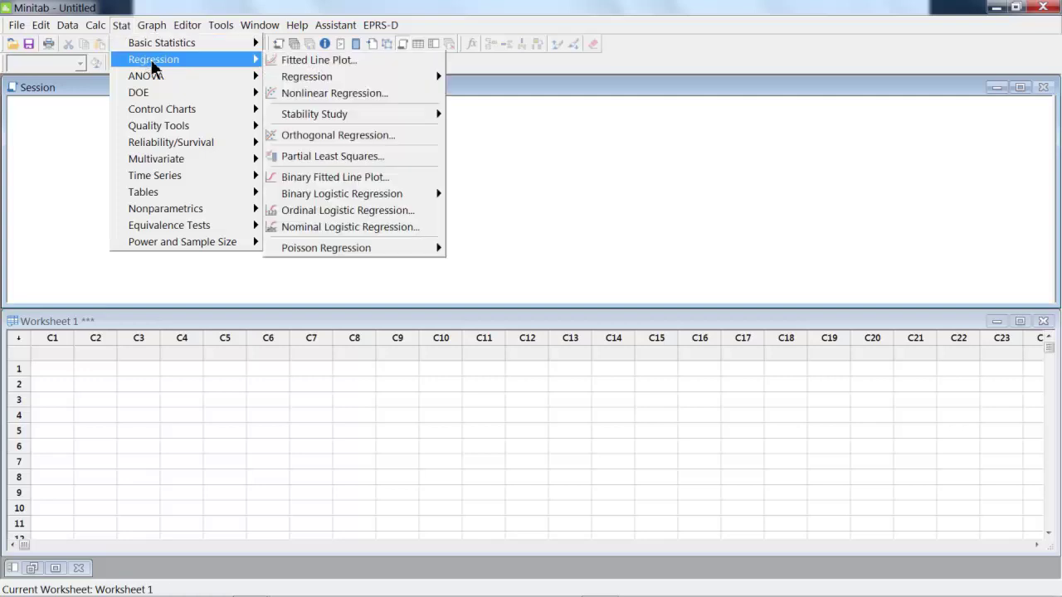
mouse_move(340, 78)
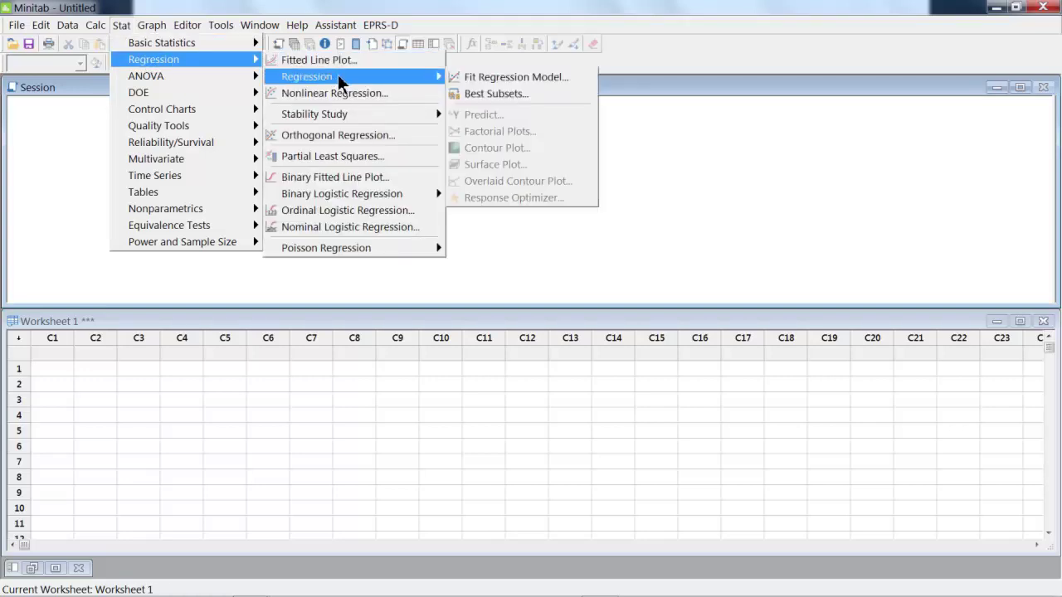
mouse_move(351, 199)
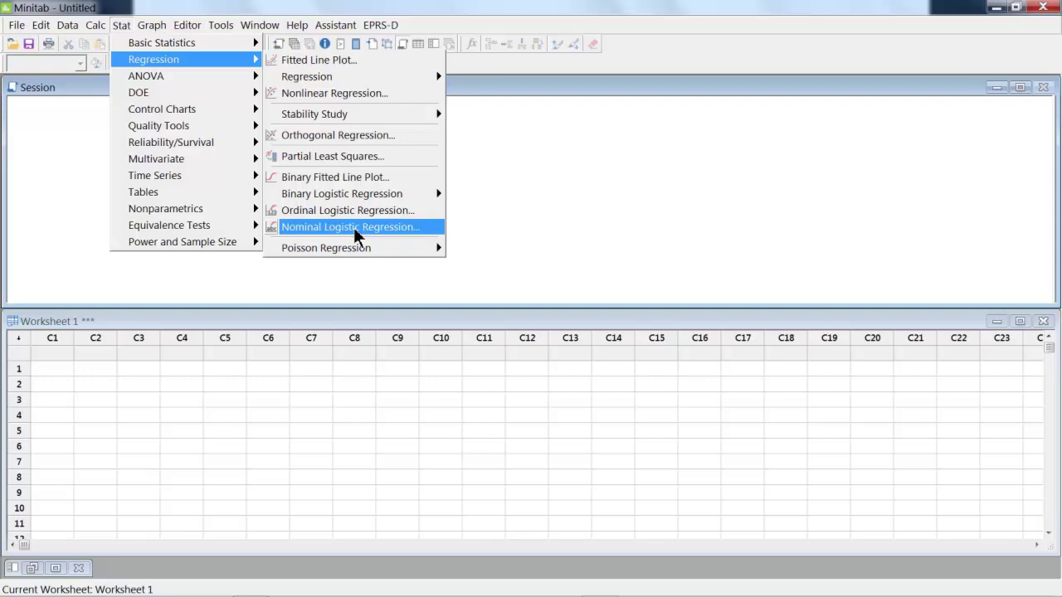
click(502, 206)
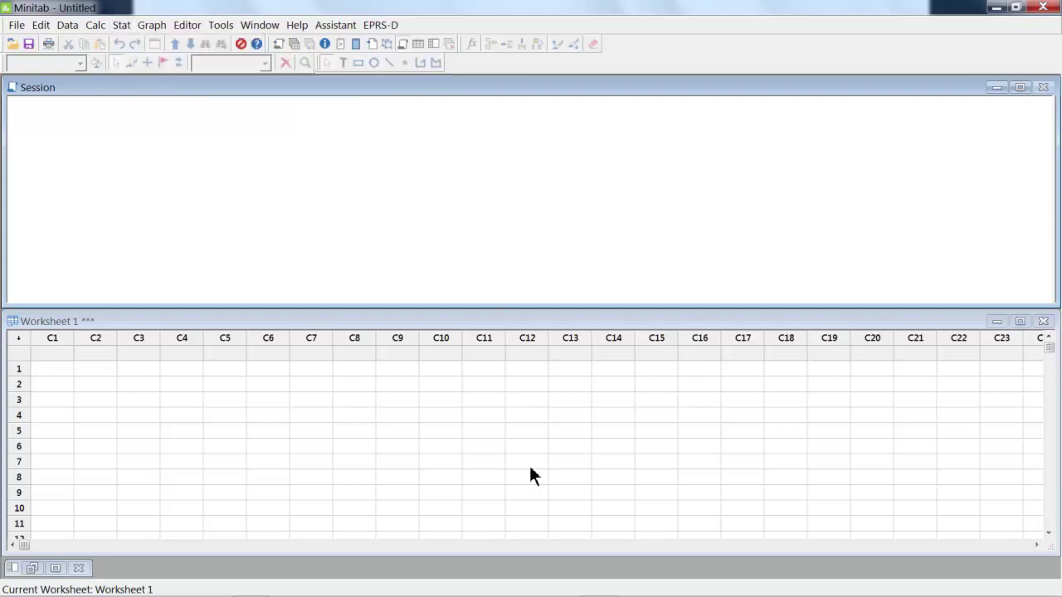